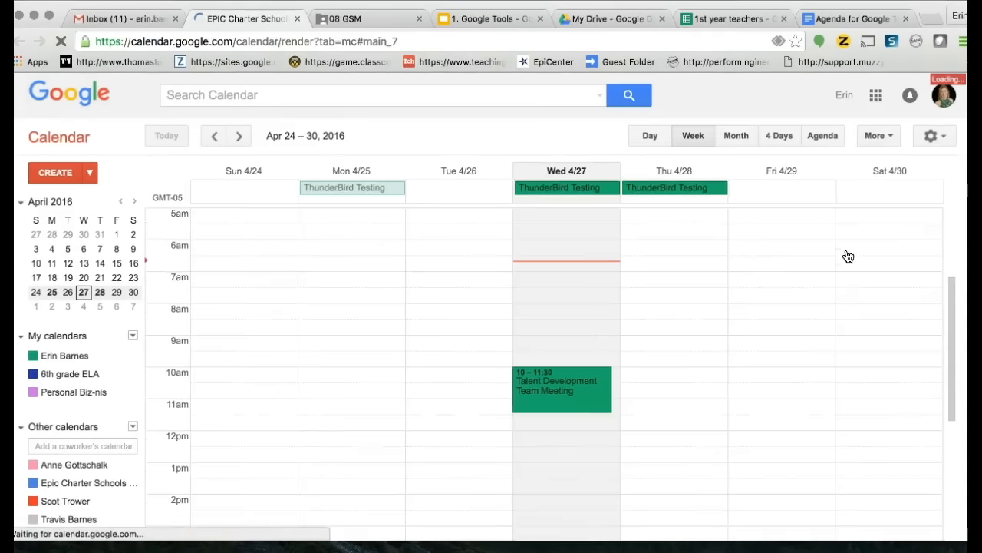
Step: Load calendar.google.com in a new browser tab, and close that tab again
{"action": "left_click", "coordinate": [931, 22]}
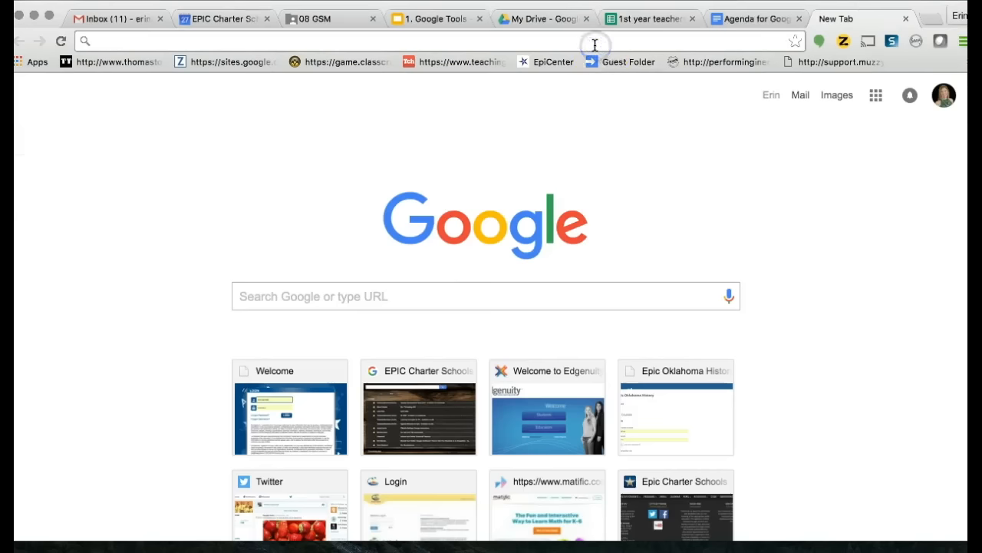
{"action": "type", "text": "cal"}
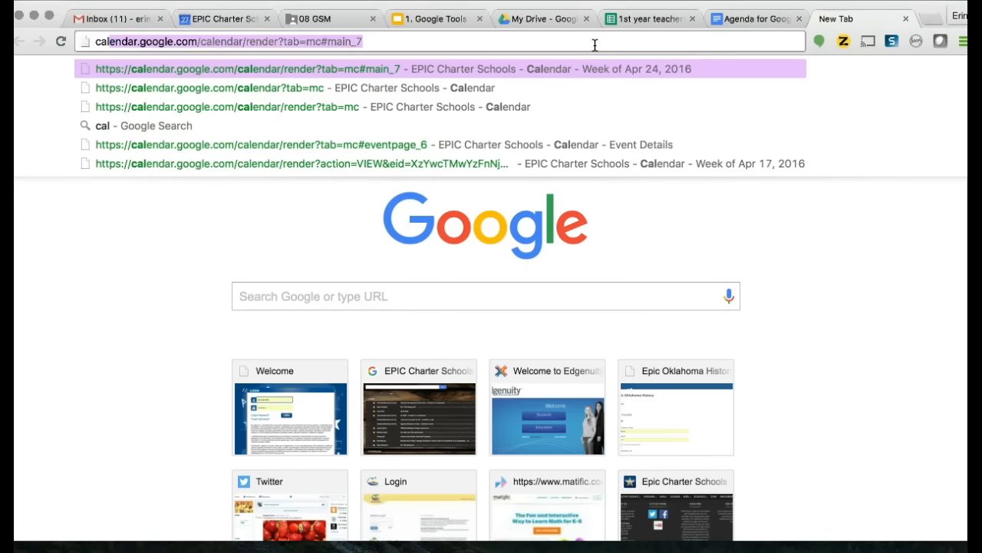
{"action": "key", "text": "Right"}
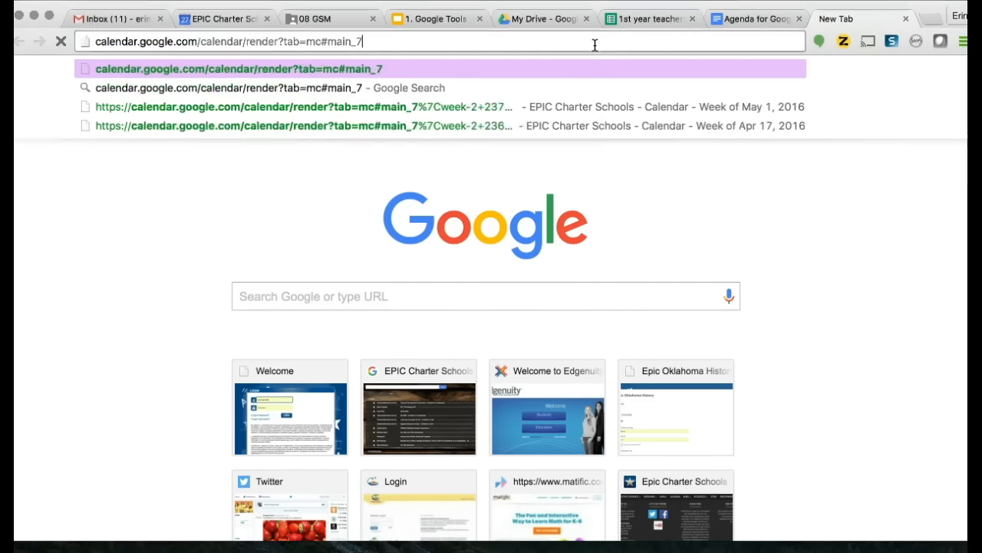
{"action": "key", "text": "Return"}
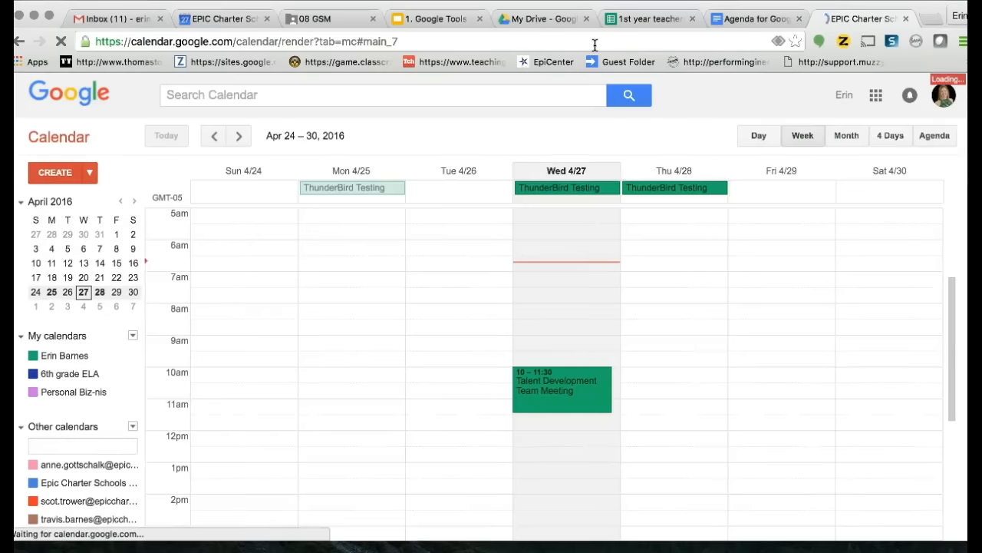
{"action": "left_click", "coordinate": [905, 19]}
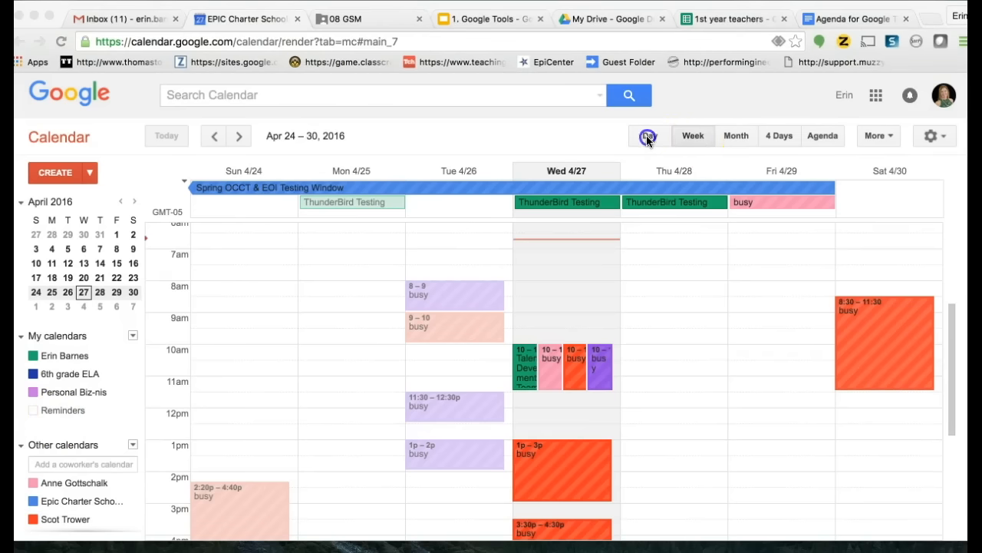
Step: Look at the calendar in Day, Month, 4 Days and Agenda views, and return to Week view
{"action": "left_click", "coordinate": [648, 136]}
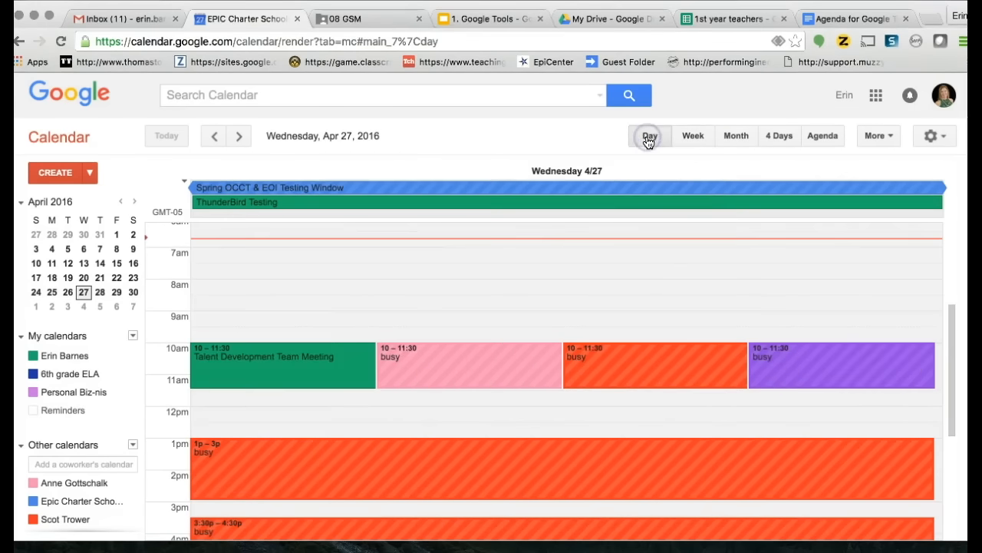
{"action": "left_click", "coordinate": [737, 136]}
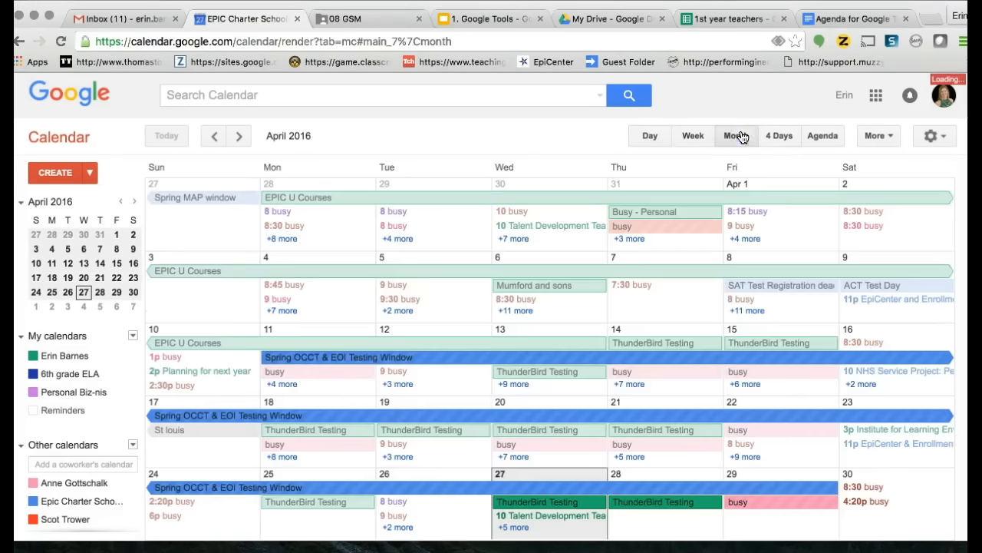
{"action": "left_click", "coordinate": [779, 137]}
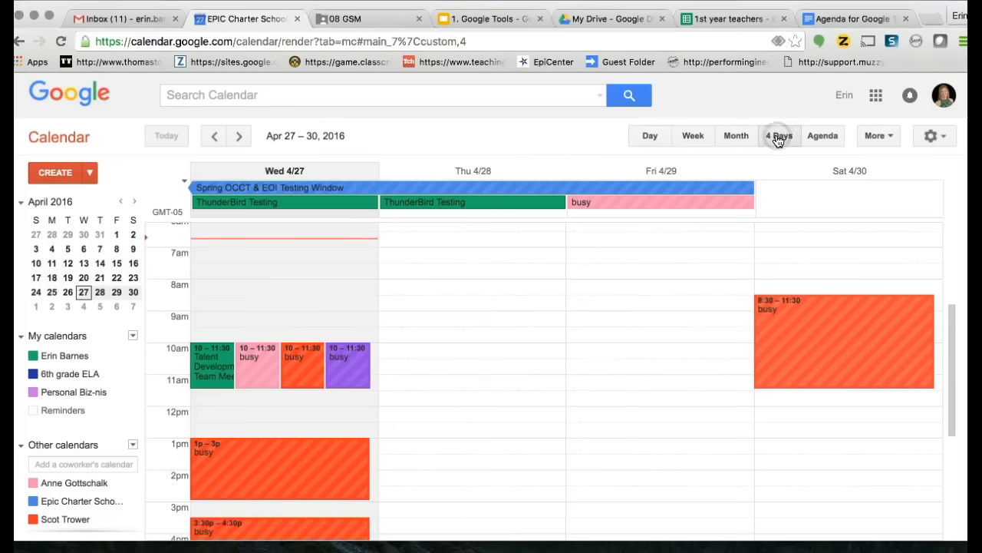
{"action": "left_click", "coordinate": [822, 141]}
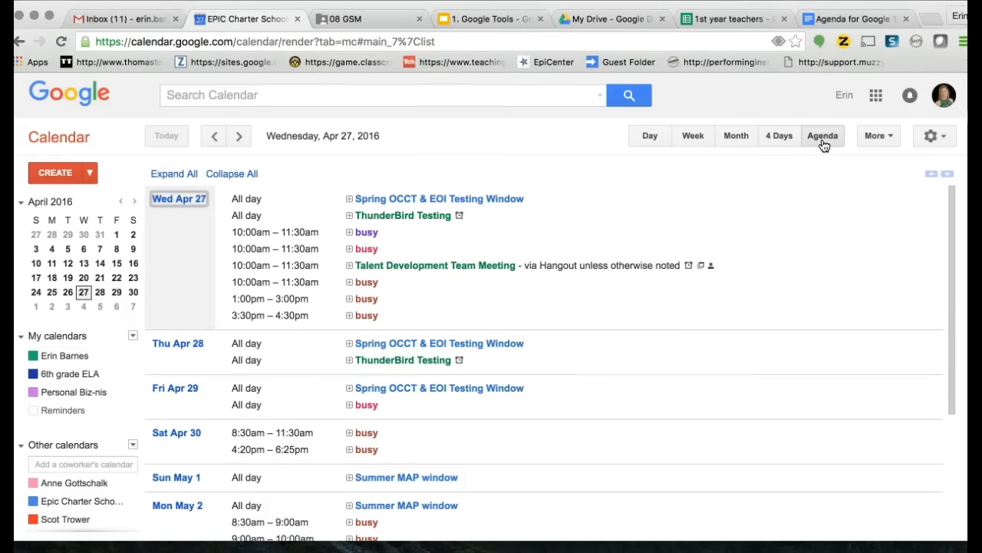
{"action": "left_click", "coordinate": [693, 138]}
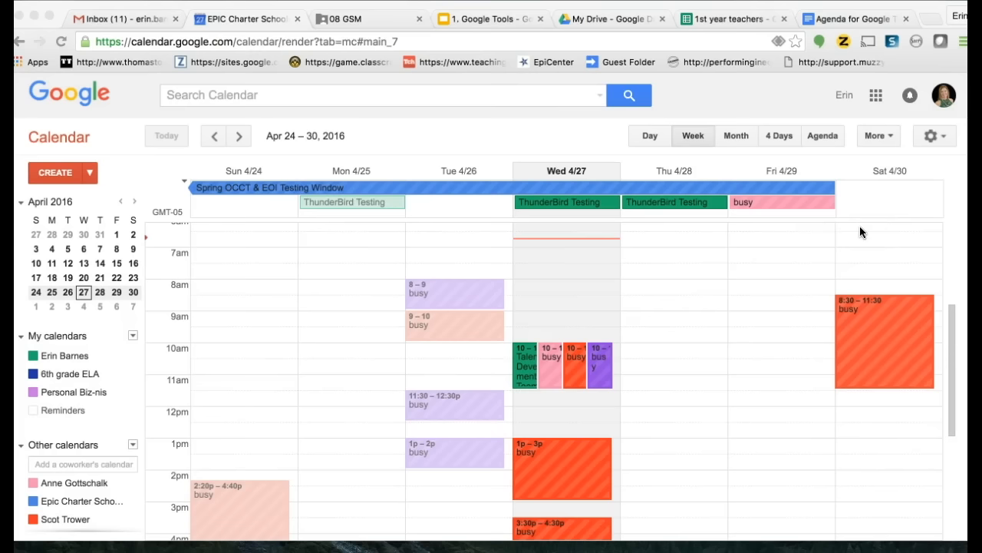
Step: Set the calendar's custom view to 2 Weeks, save the settings, and preview that view before returning to Week view
{"action": "left_click", "coordinate": [932, 139]}
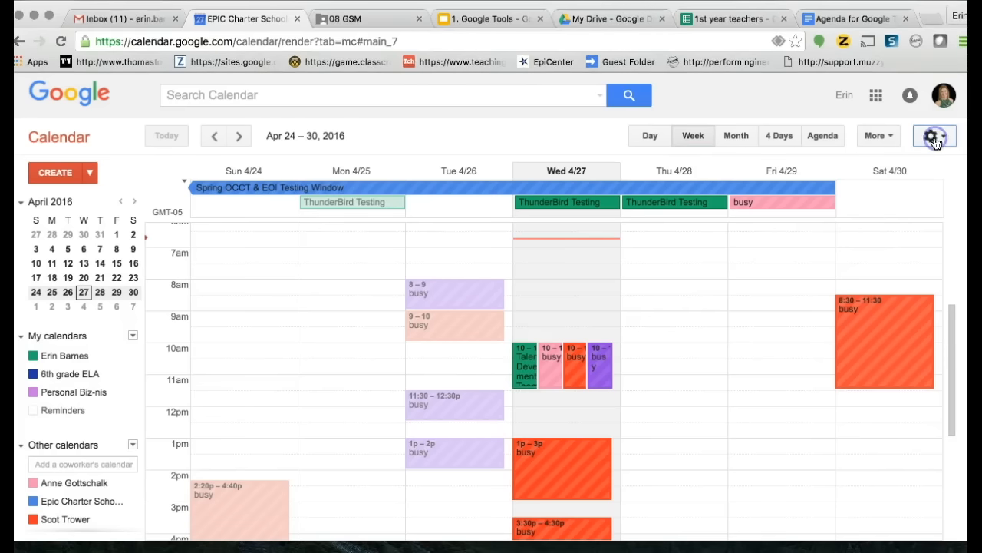
{"action": "left_click", "coordinate": [933, 138]}
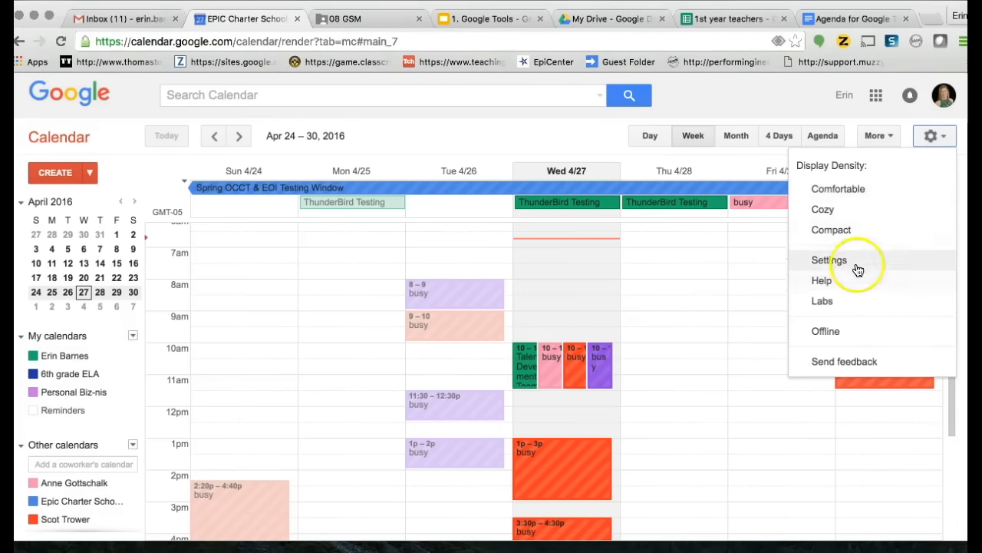
{"action": "left_click", "coordinate": [829, 261]}
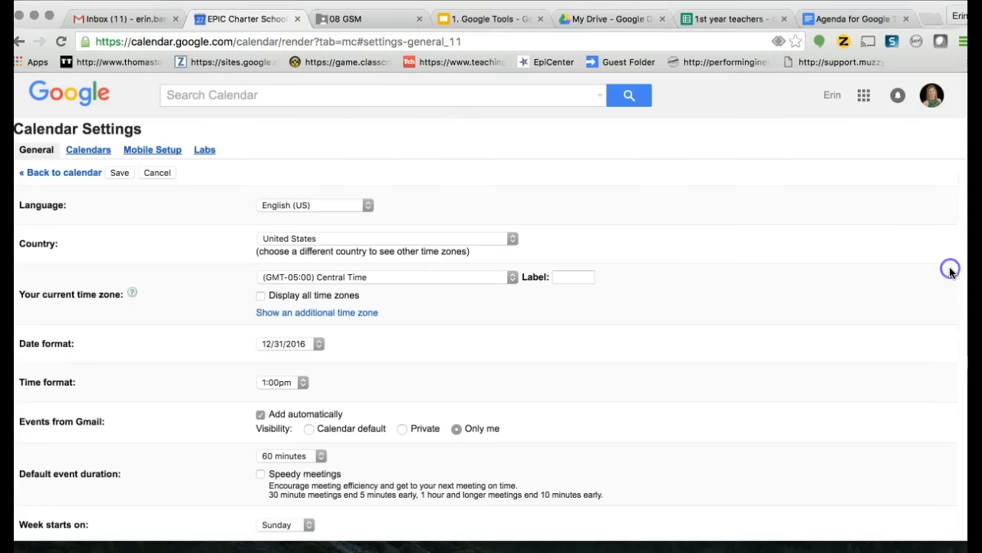
{"action": "scroll", "coordinate": [950, 272], "scroll_direction": "down", "scroll_amount": 5}
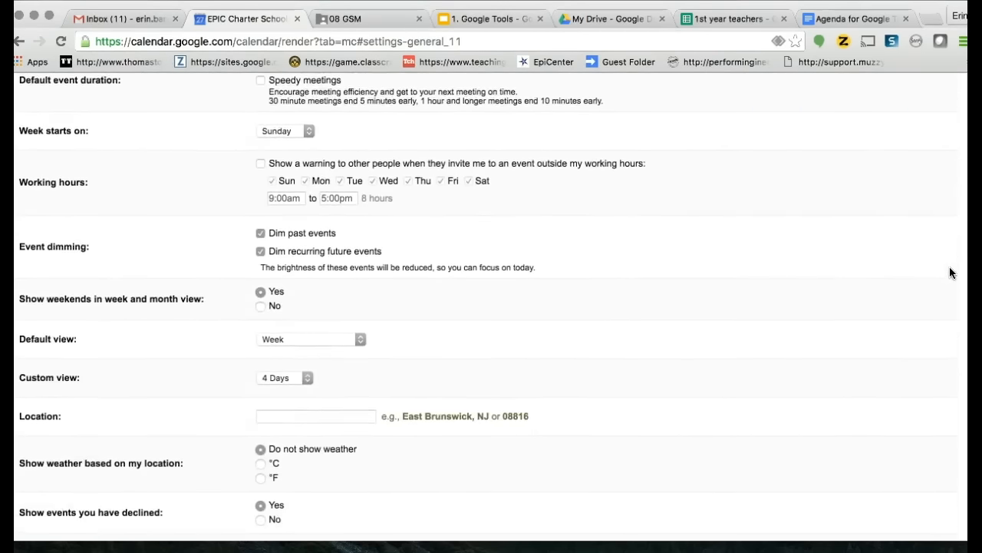
{"action": "scroll", "coordinate": [950, 272], "scroll_direction": "down", "scroll_amount": 2}
{"action": "left_click", "coordinate": [279, 317]}
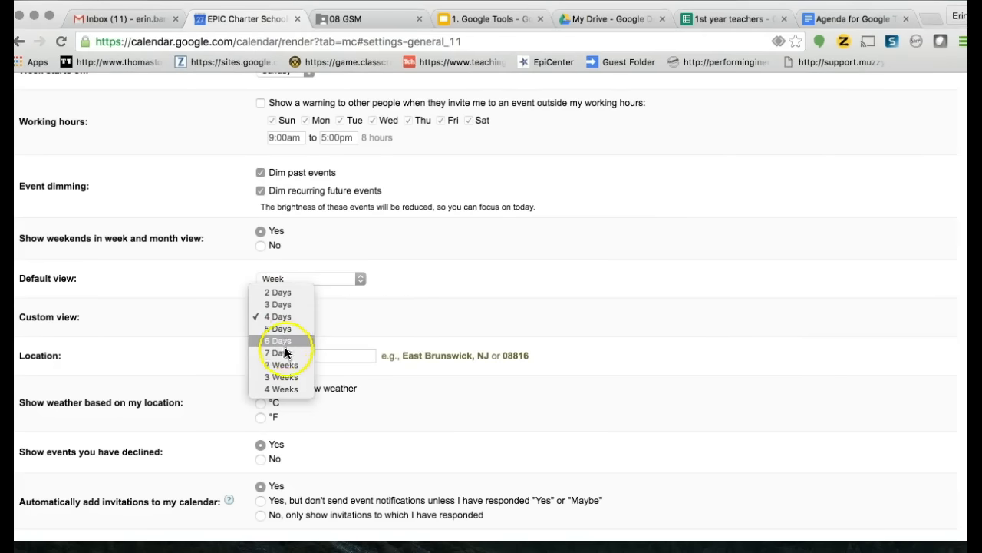
{"action": "left_click", "coordinate": [288, 367]}
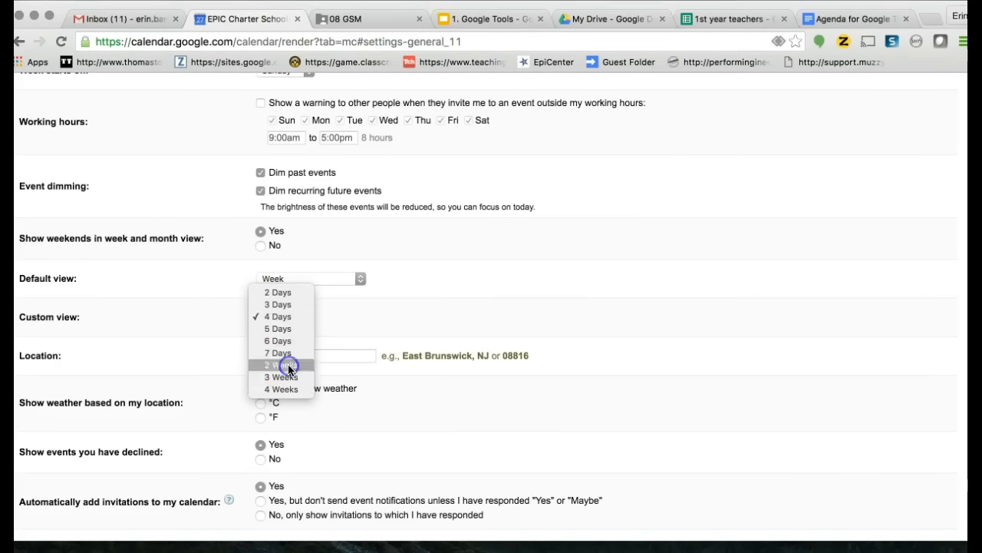
{"action": "scroll", "coordinate": [205, 363], "scroll_direction": "down", "scroll_amount": 5}
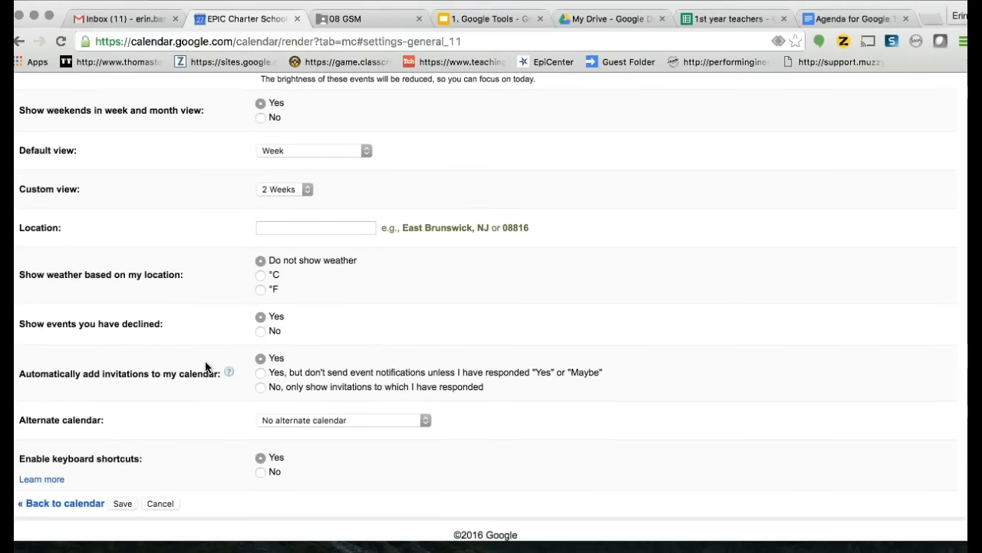
{"action": "left_click", "coordinate": [124, 502]}
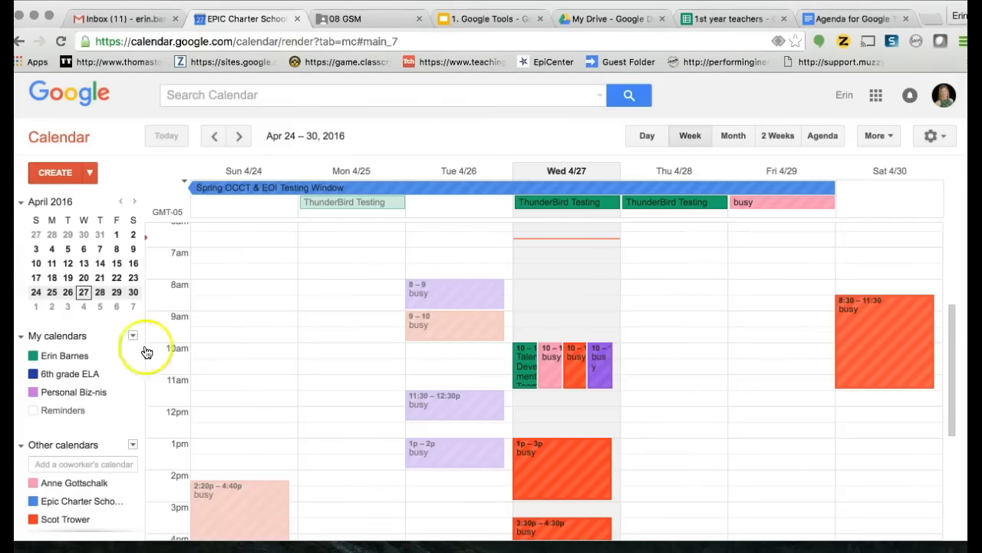
{"action": "left_click", "coordinate": [779, 136]}
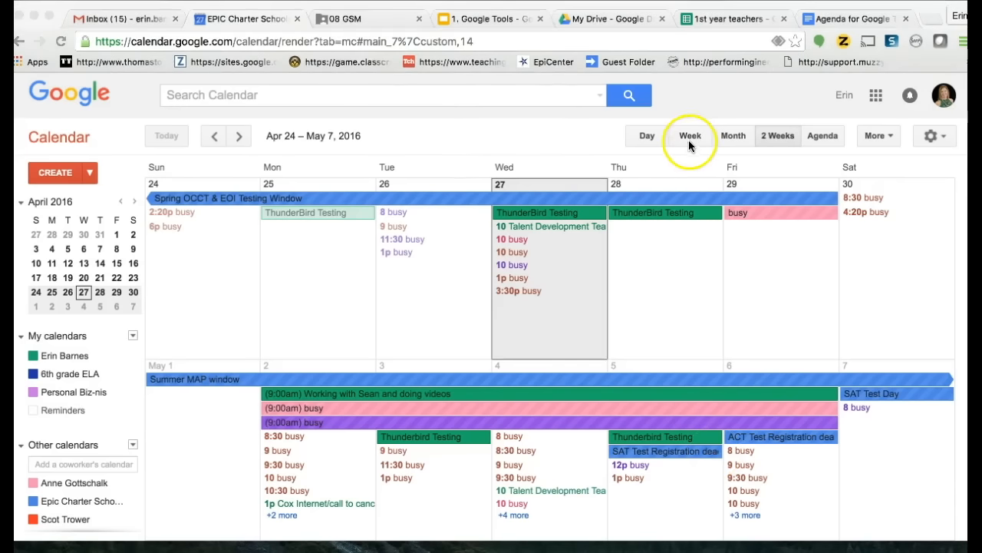
{"action": "left_click", "coordinate": [690, 138]}
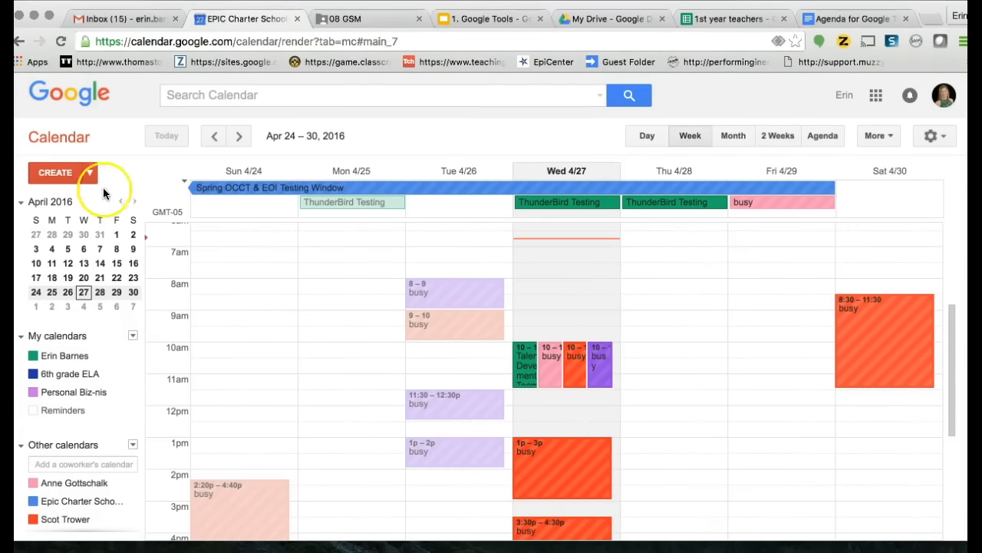
Step: Browse the mini calendar forward and back by month, and collapse and expand it
{"action": "left_click", "coordinate": [56, 177]}
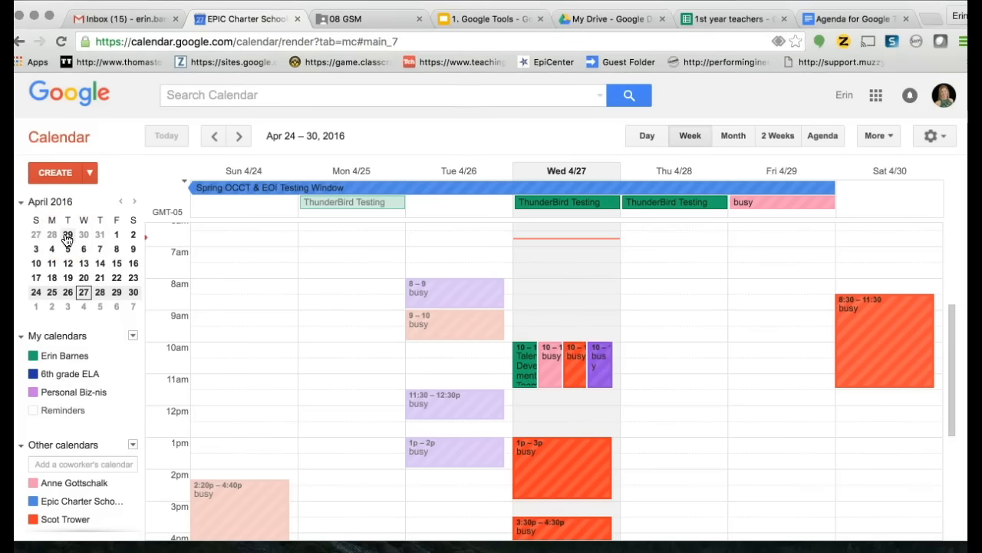
{"action": "left_click", "coordinate": [135, 202]}
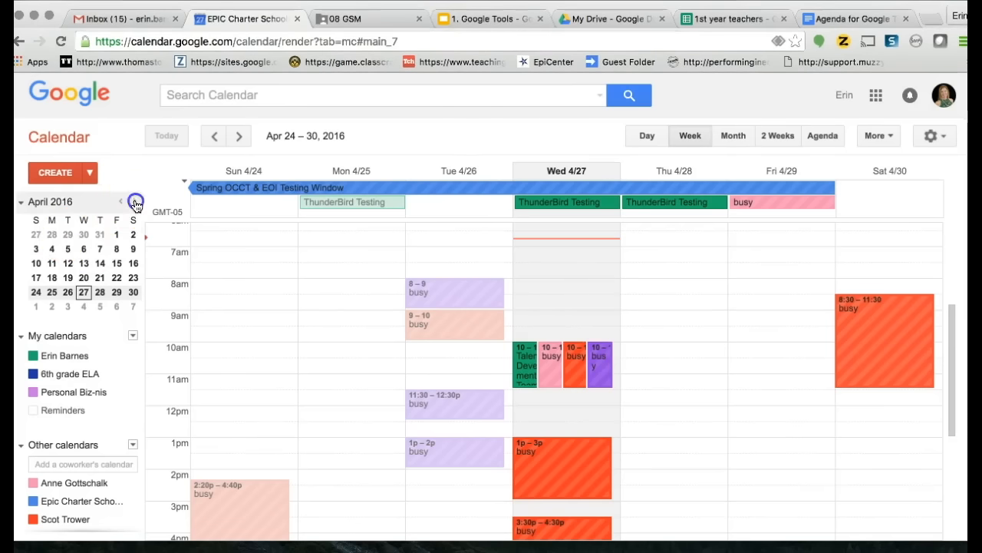
{"action": "left_click", "coordinate": [135, 202]}
{"action": "left_click", "coordinate": [121, 202]}
{"action": "left_click", "coordinate": [121, 202]}
{"action": "left_click", "coordinate": [21, 205]}
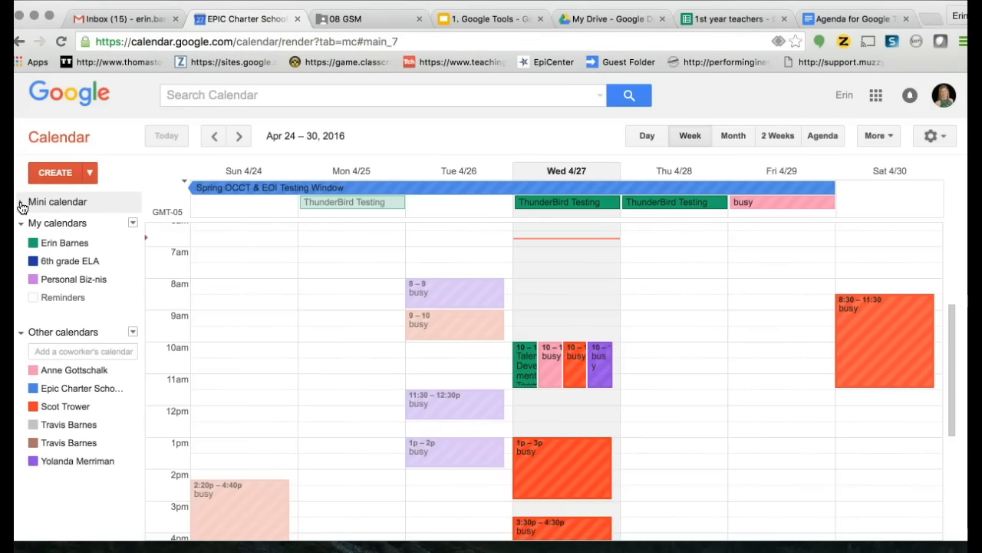
{"action": "left_click", "coordinate": [21, 205]}
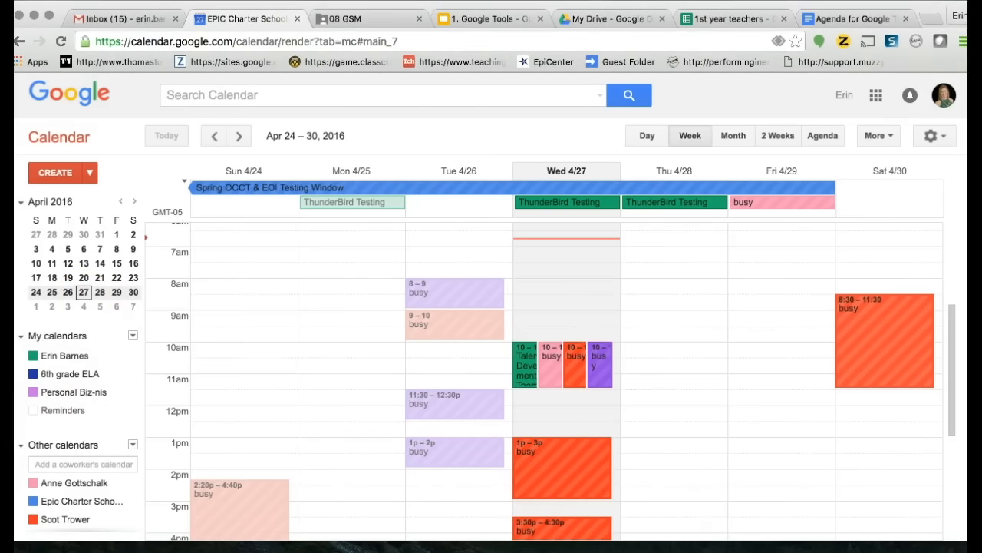
Step: Hide the events of the account owner's calendar in the Week view
{"action": "left_click", "coordinate": [49, 360]}
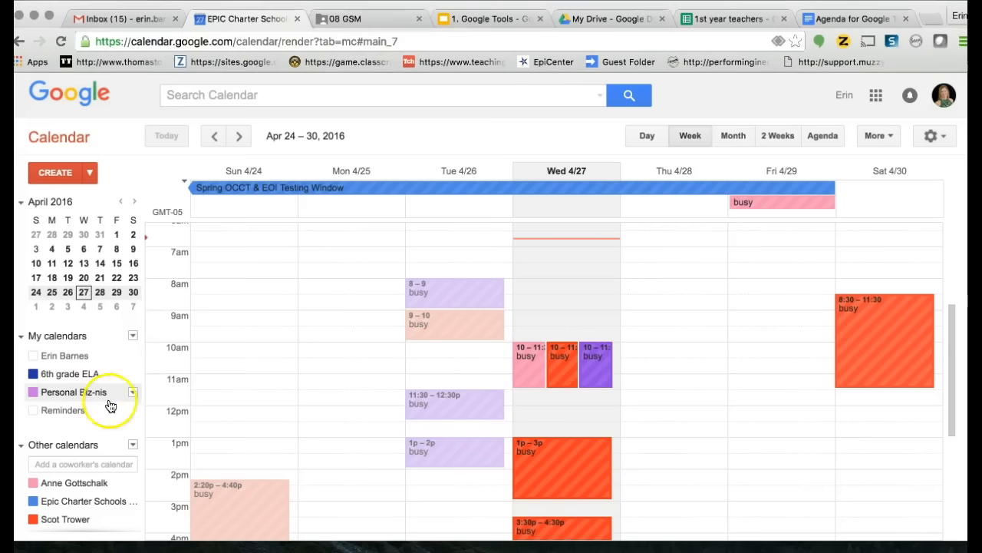
Step: Add a coworker's calendar to Other calendars by searching for their first name, and color it teal green
{"action": "mouse_move", "coordinate": [139, 485]}
{"action": "left_mouse_down"}
{"action": "mouse_move", "coordinate": [138, 511]}
{"action": "mouse_move", "coordinate": [137, 485]}
{"action": "left_mouse_up"}
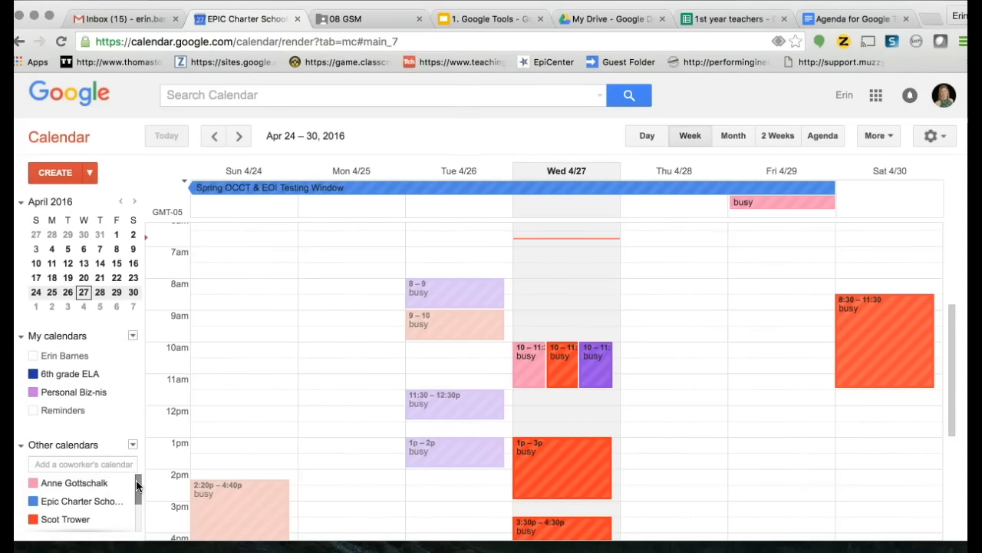
{"action": "left_click", "coordinate": [73, 466]}
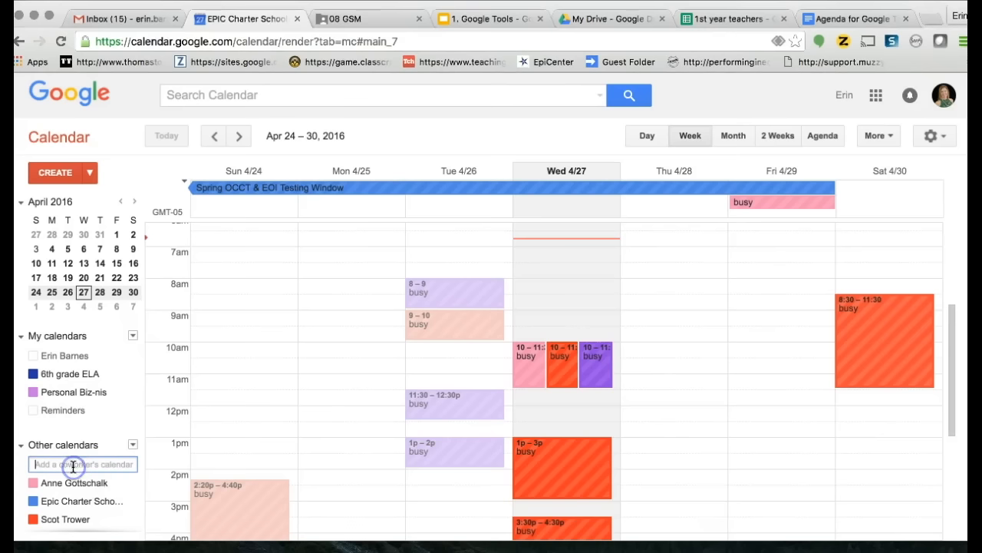
{"action": "type", "text": "David"}
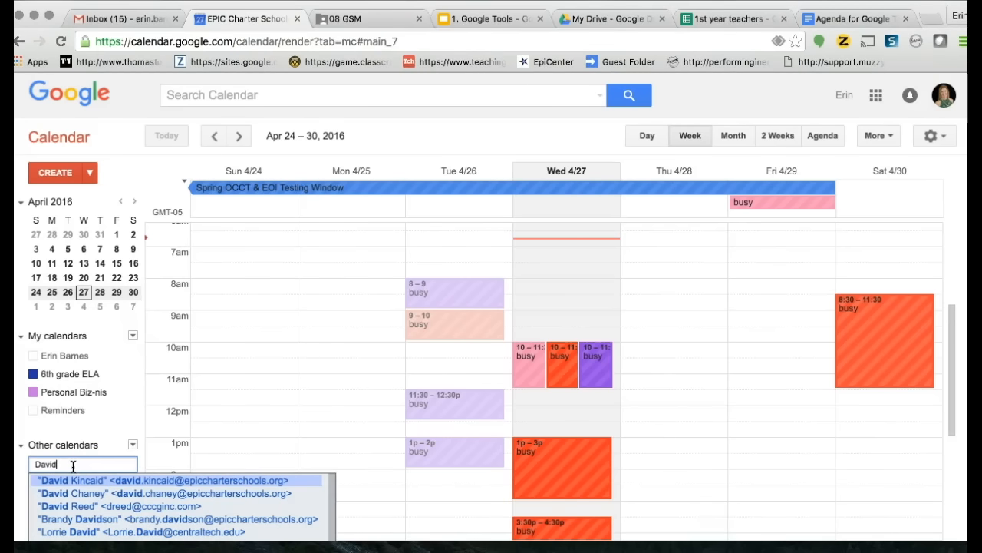
{"action": "key", "text": "Down"}
{"action": "key", "text": "Return"}
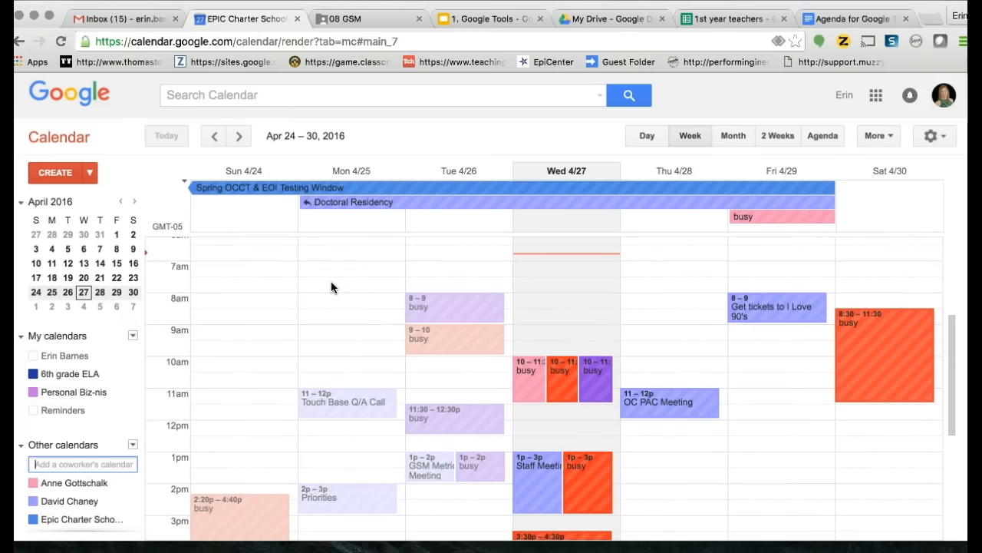
{"action": "left_click", "coordinate": [120, 502]}
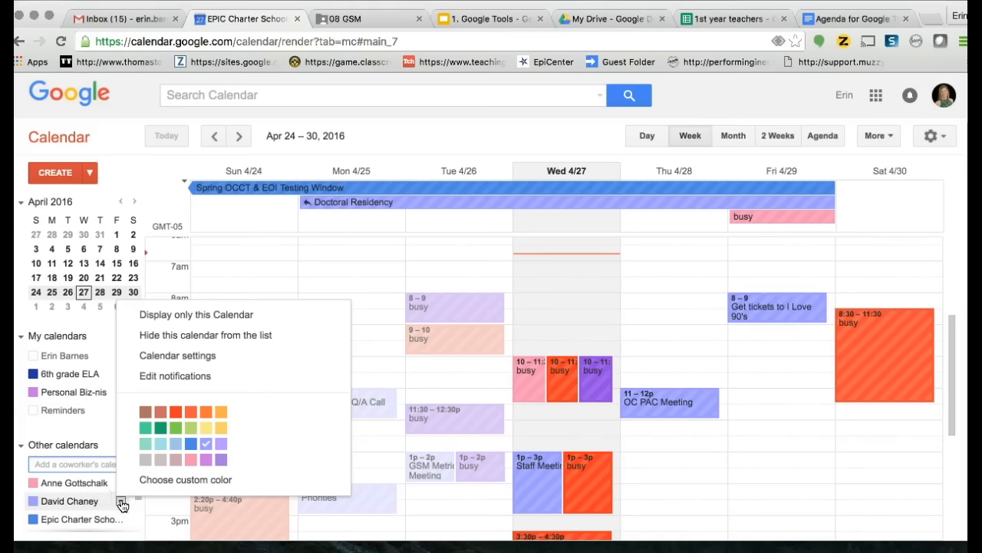
{"action": "left_click", "coordinate": [146, 428]}
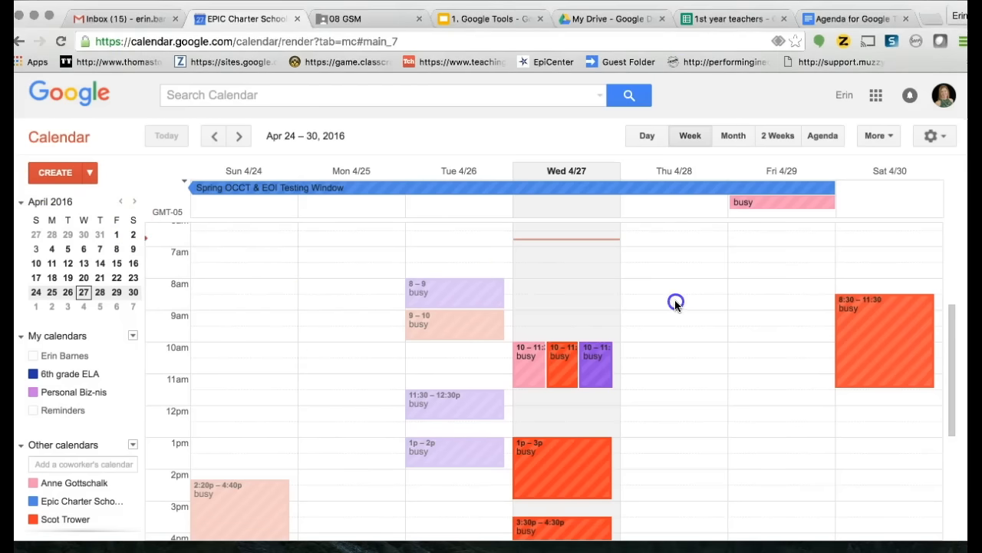
{"action": "left_click", "coordinate": [675, 303]}
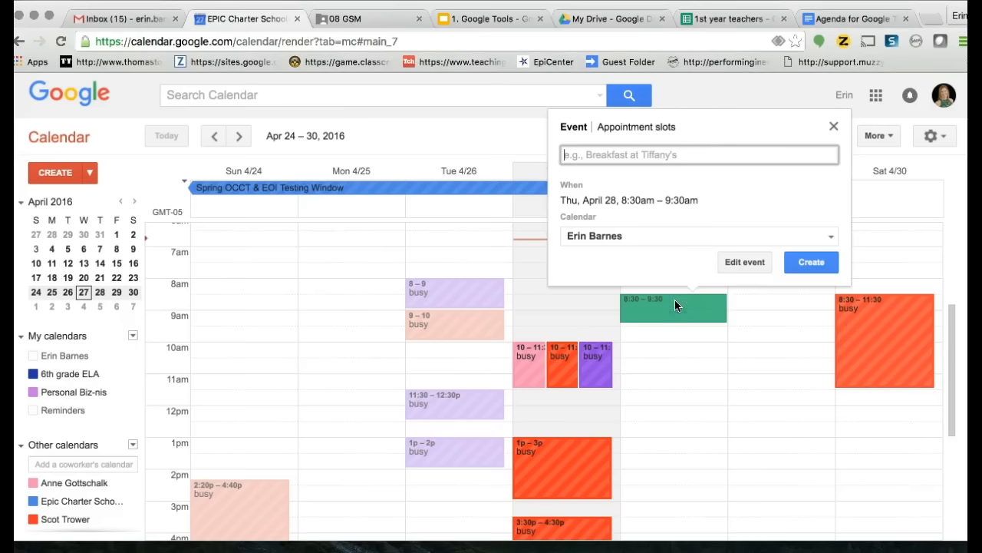
{"action": "left_click", "coordinate": [834, 126]}
{"action": "left_click_drag", "start_coordinate": [673, 283], "coordinate": [678, 417]}
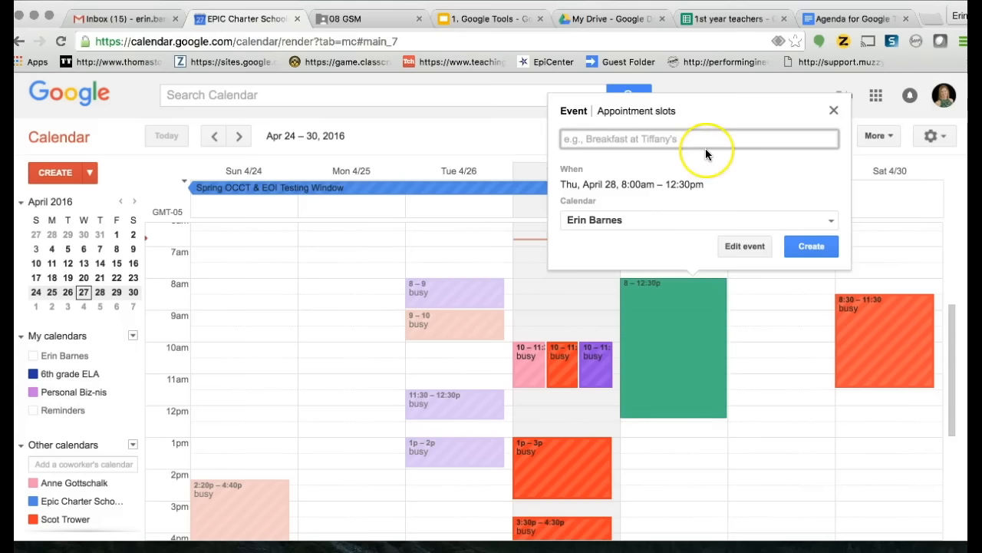
{"action": "type", "text": "My"}
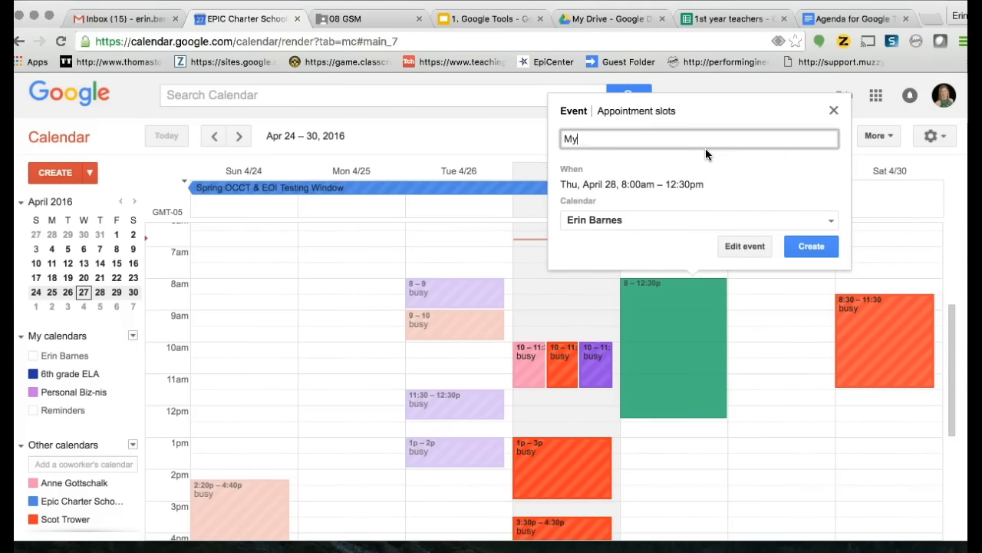
{"action": "type", "text": " Event"}
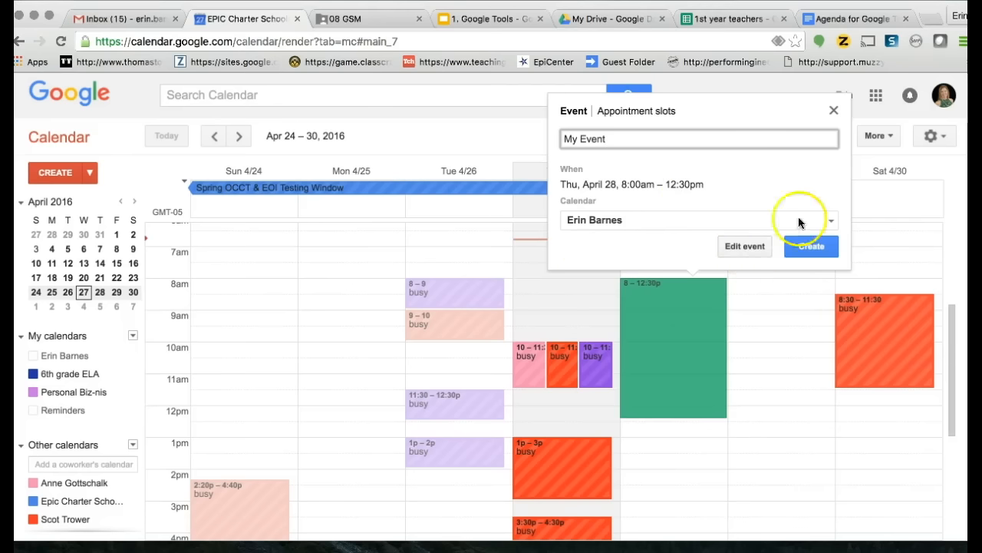
{"action": "left_click", "coordinate": [829, 110]}
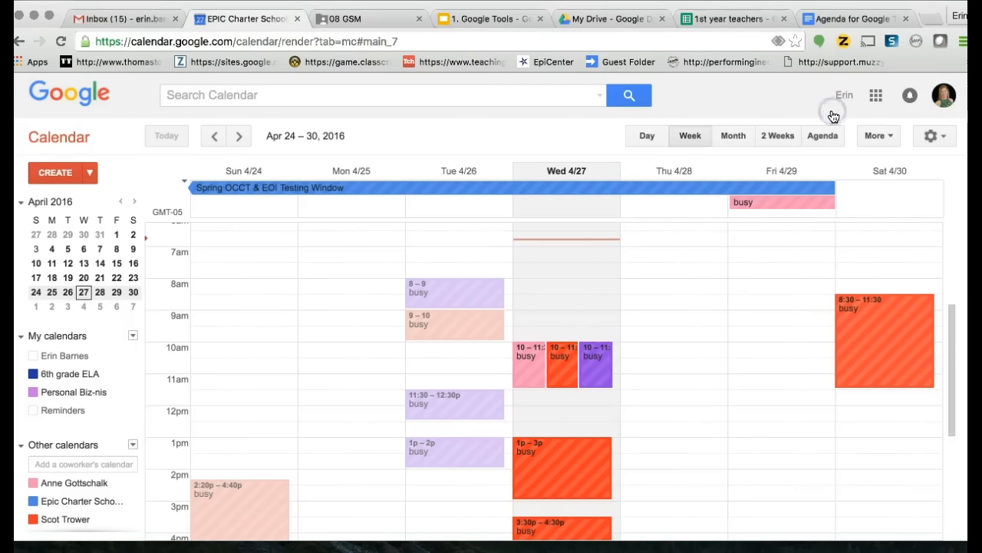
Step: Create a new event titled "My Event" and set its date to 4/28/2016
{"action": "left_click", "coordinate": [59, 176]}
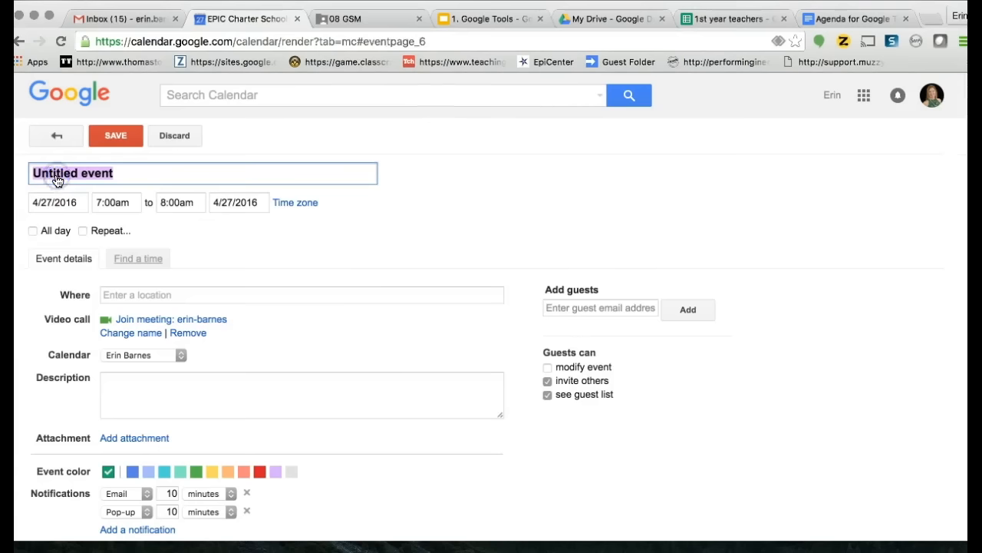
{"action": "type", "text": "My E"}
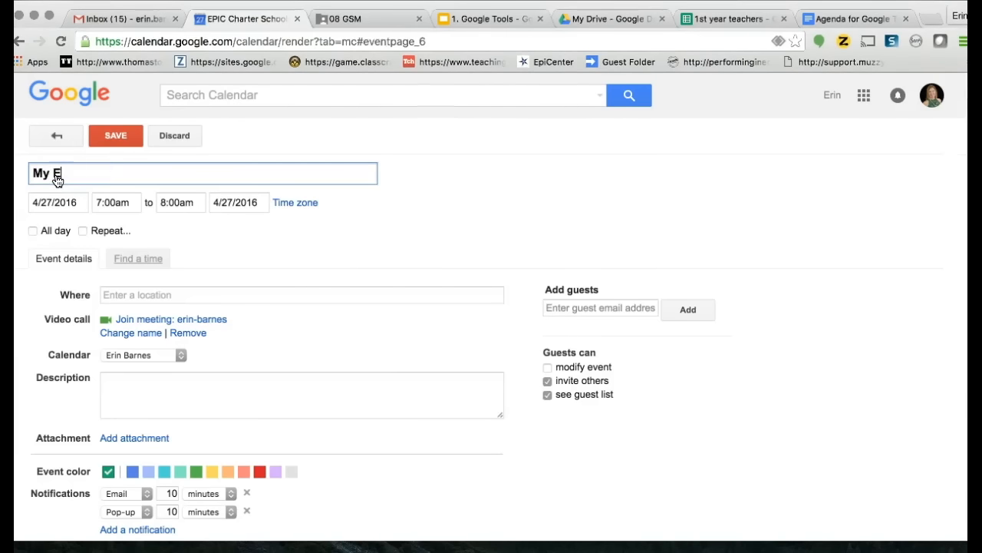
{"action": "type", "text": "vent"}
{"action": "left_click", "coordinate": [55, 202]}
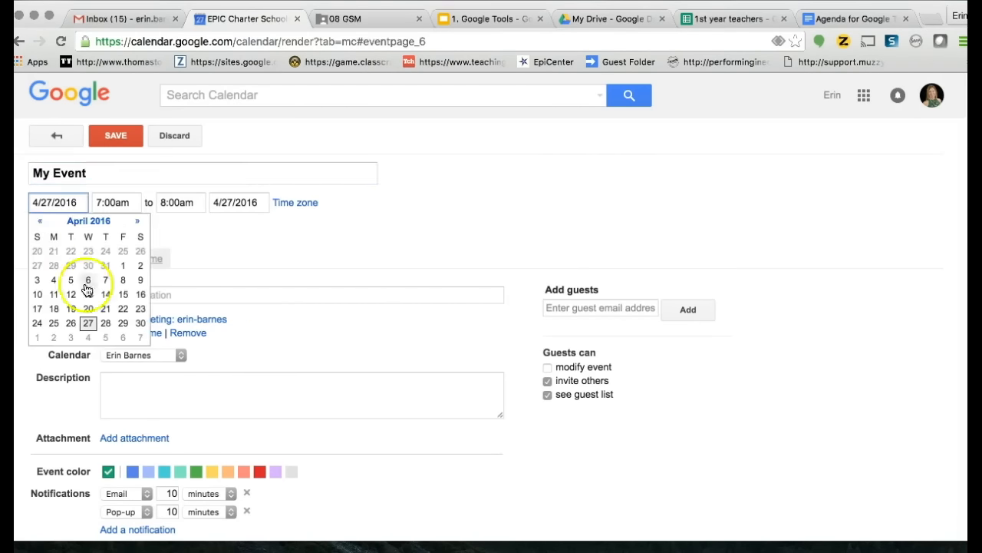
{"action": "left_click", "coordinate": [105, 323]}
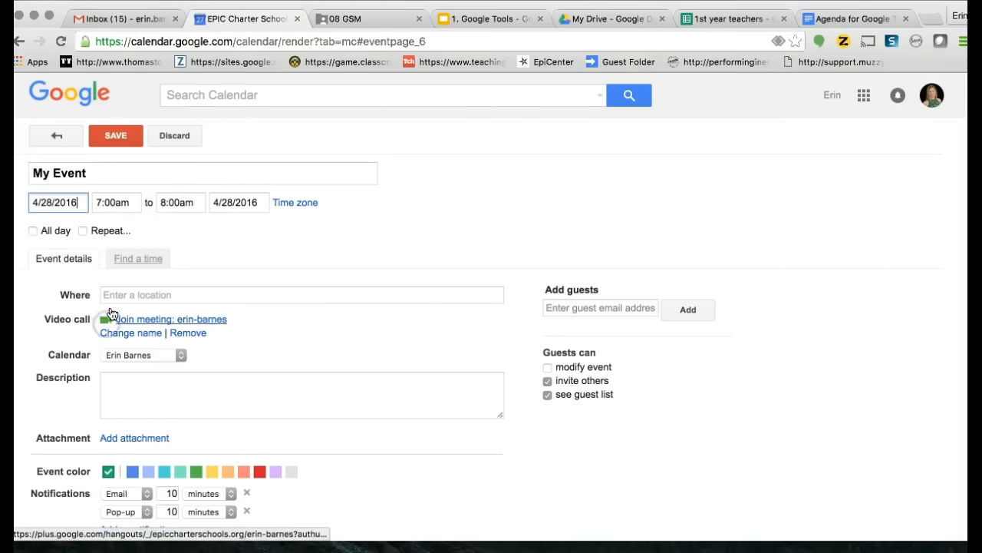
Step: Set the event's start time to 9:00am and its end time to 10:15am
{"action": "left_click", "coordinate": [112, 201]}
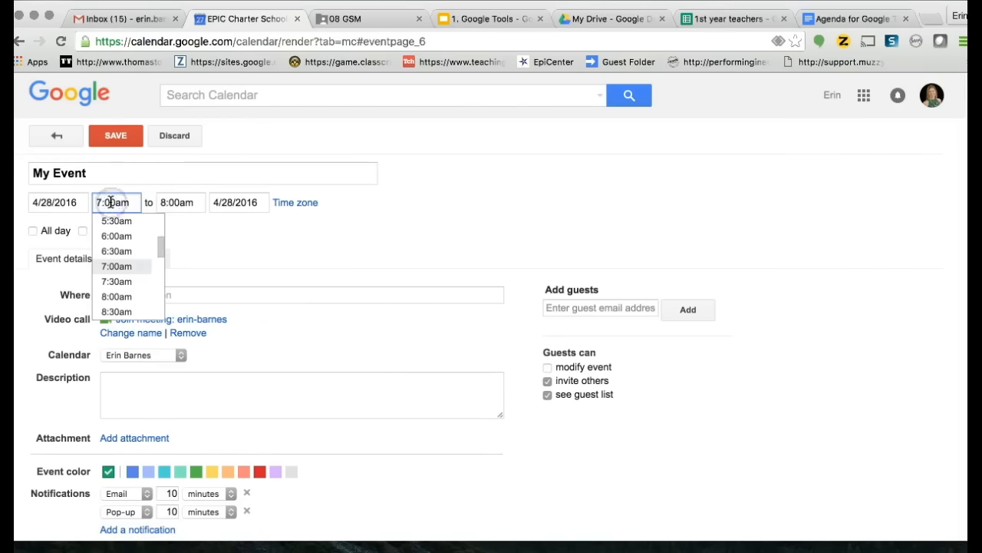
{"action": "scroll", "coordinate": [161, 304], "scroll_direction": "down", "scroll_amount": 3}
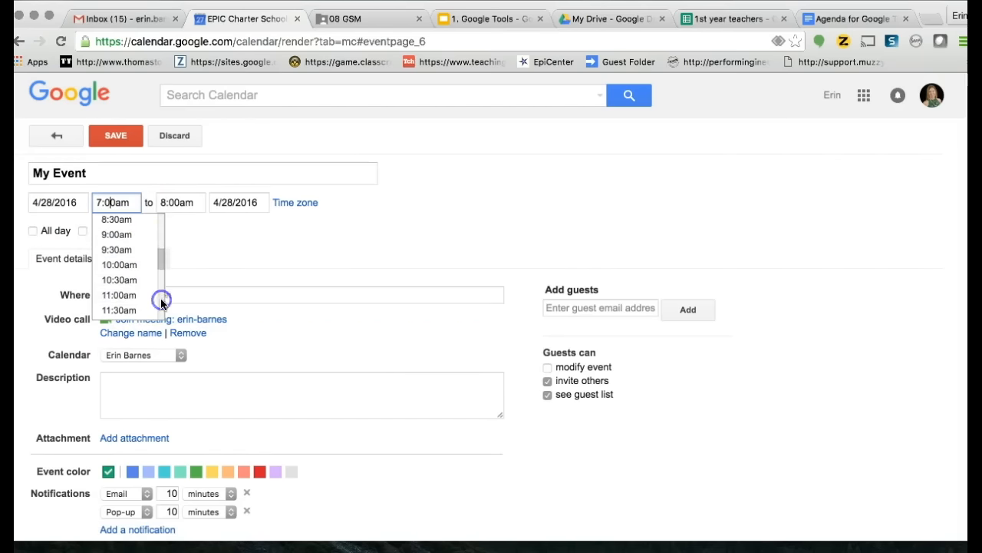
{"action": "left_click", "coordinate": [119, 236]}
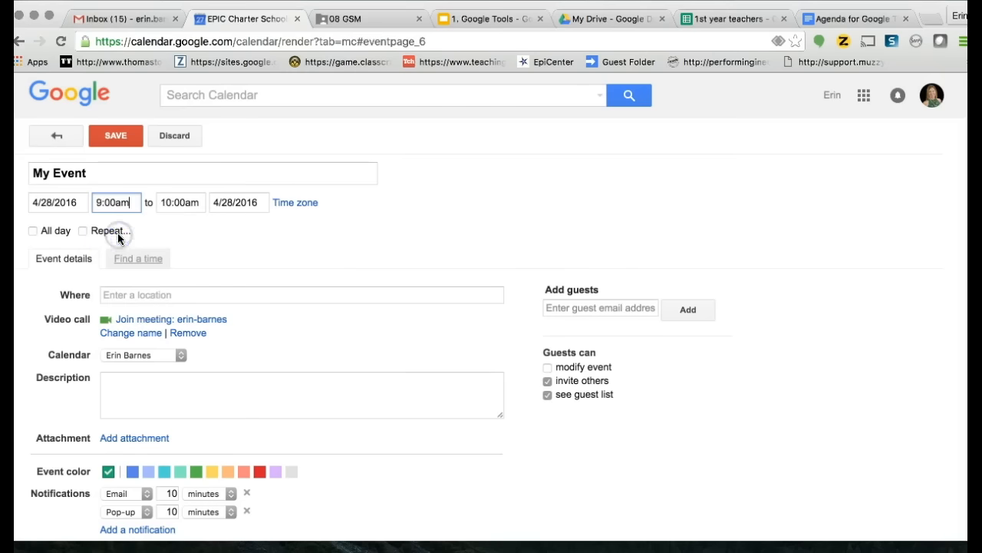
{"action": "left_click", "coordinate": [191, 202]}
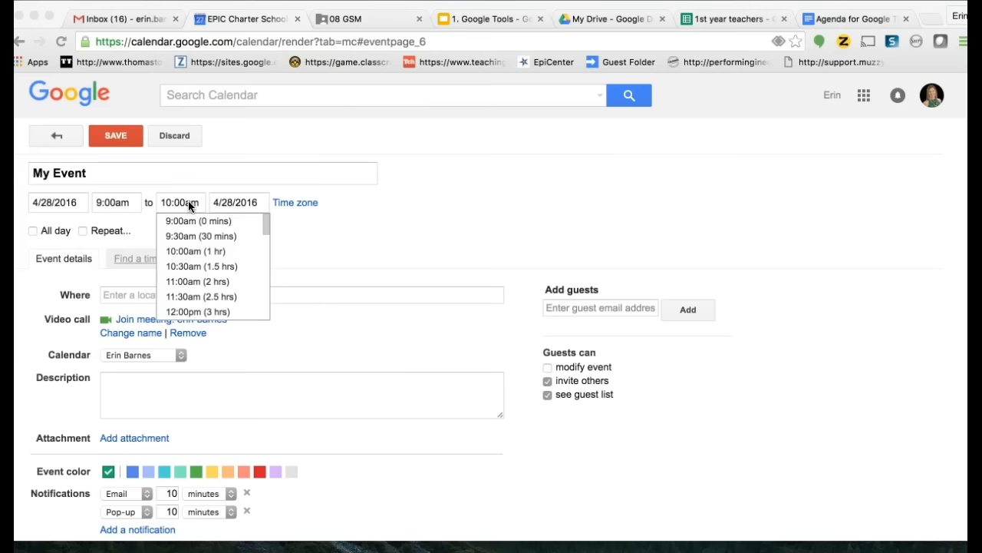
{"action": "left_click", "coordinate": [188, 202]}
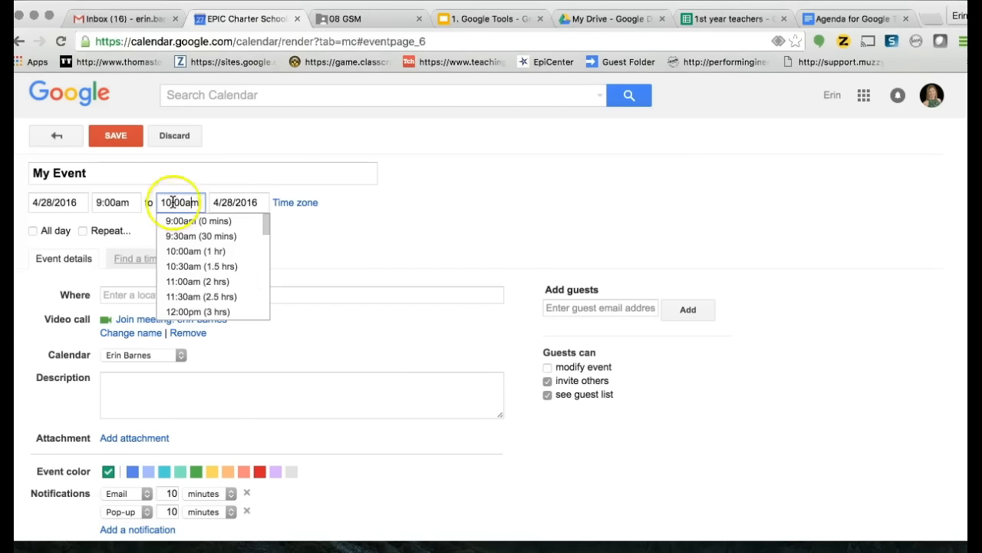
{"action": "key", "text": "BackSpace"}
{"action": "key", "text": "BackSpace"}
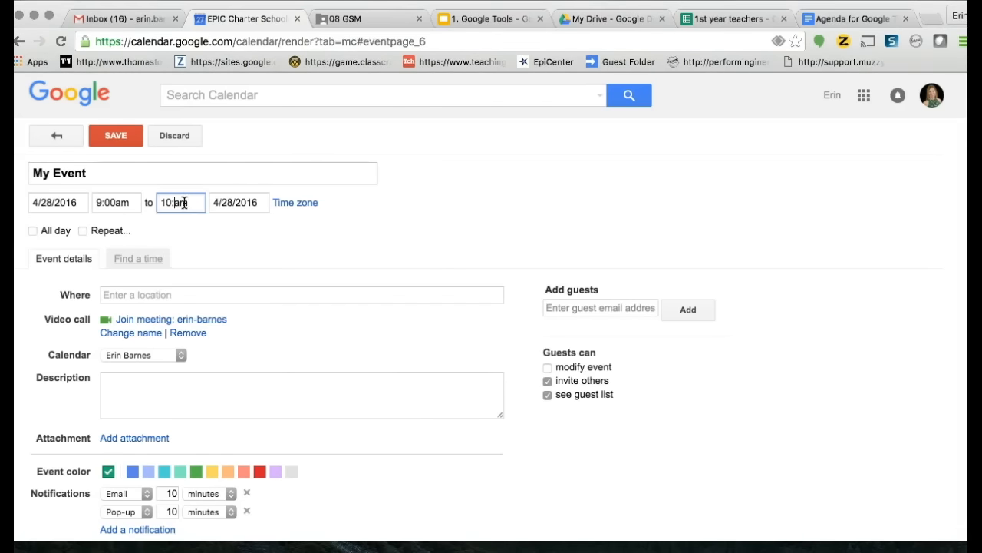
{"action": "type", "text": "15"}
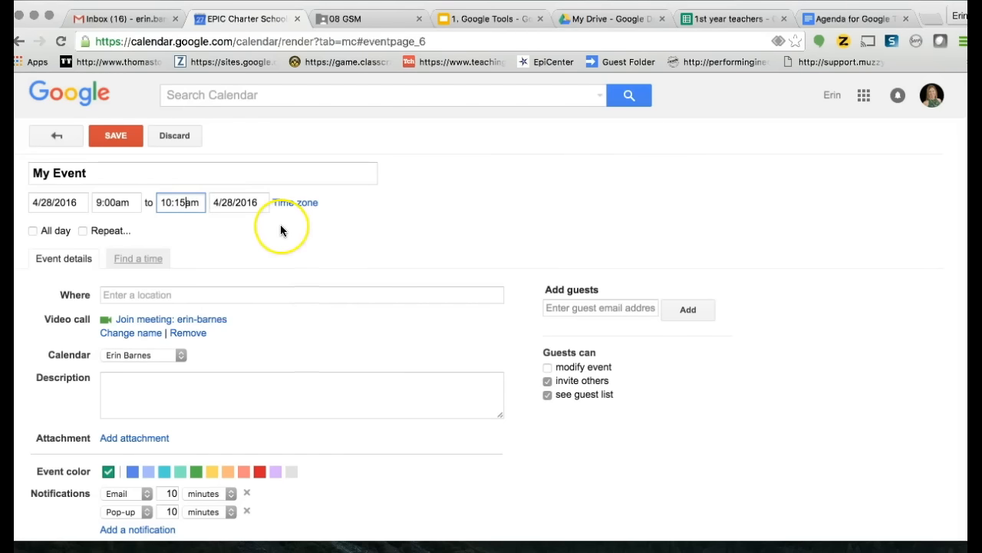
Step: Look at the event's time zone options and close them
{"action": "left_click", "coordinate": [289, 205]}
{"action": "left_click", "coordinate": [452, 216]}
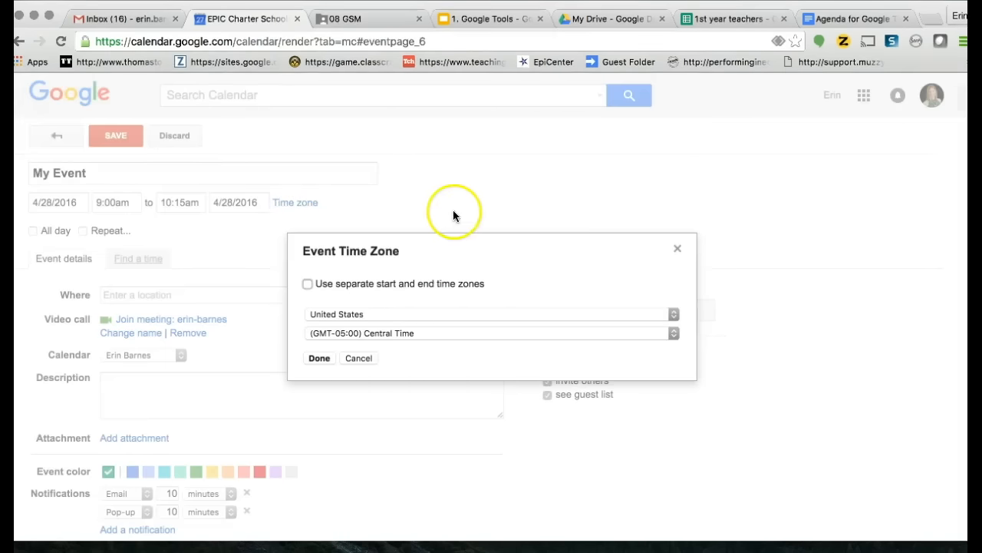
{"action": "left_click", "coordinate": [679, 253]}
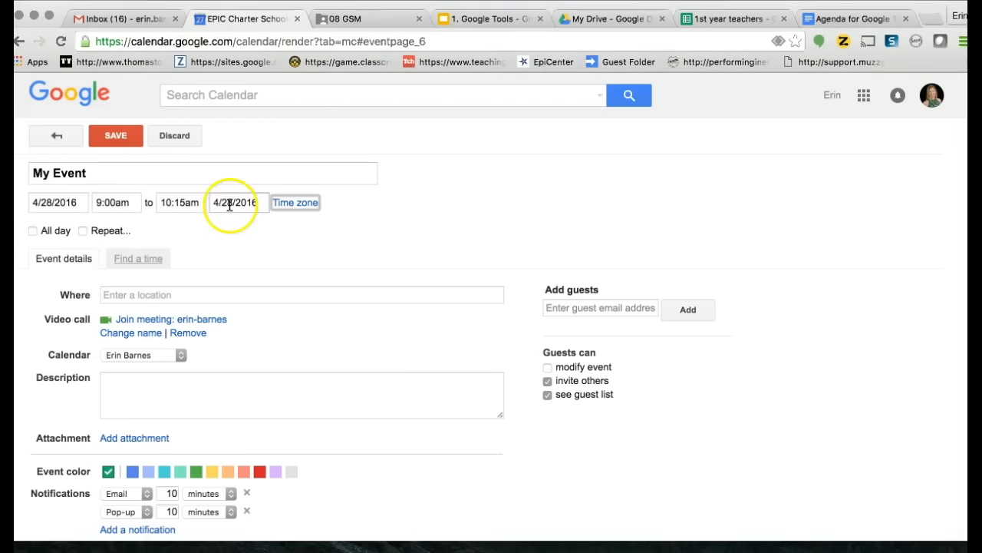
Step: Examine the event's repeat settings and the available repeat frequencies, leaving them without applying a recurrence
{"action": "left_click", "coordinate": [84, 231]}
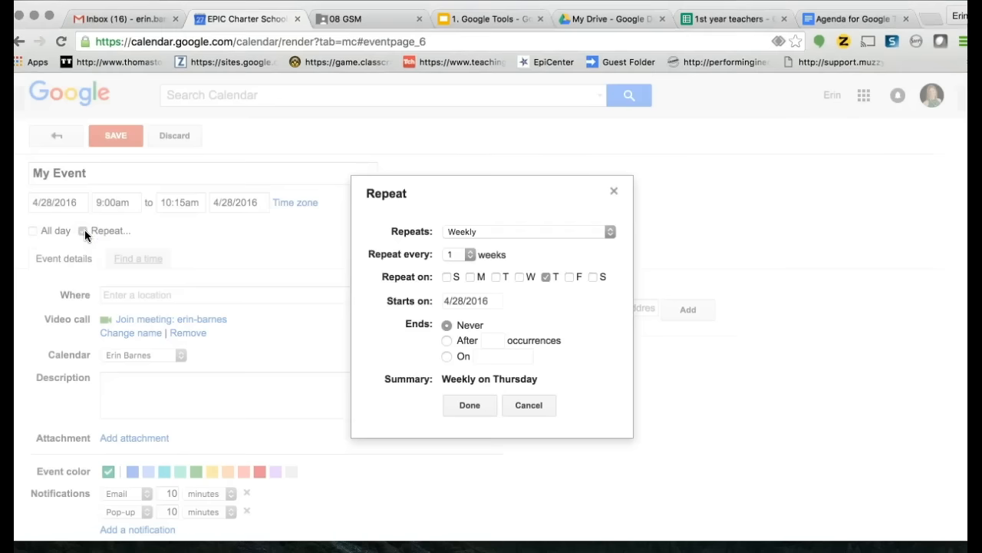
{"action": "left_click", "coordinate": [464, 230]}
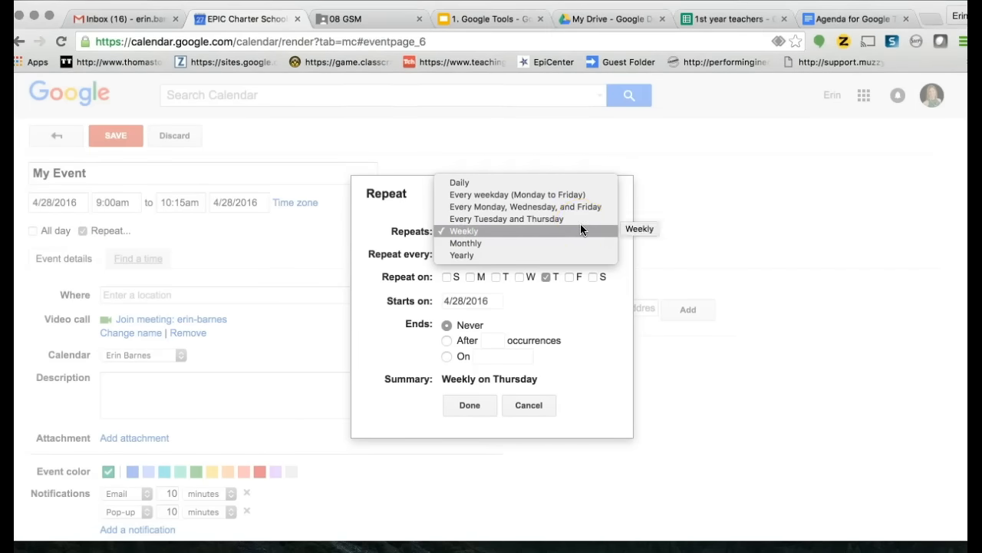
{"action": "left_click", "coordinate": [349, 229]}
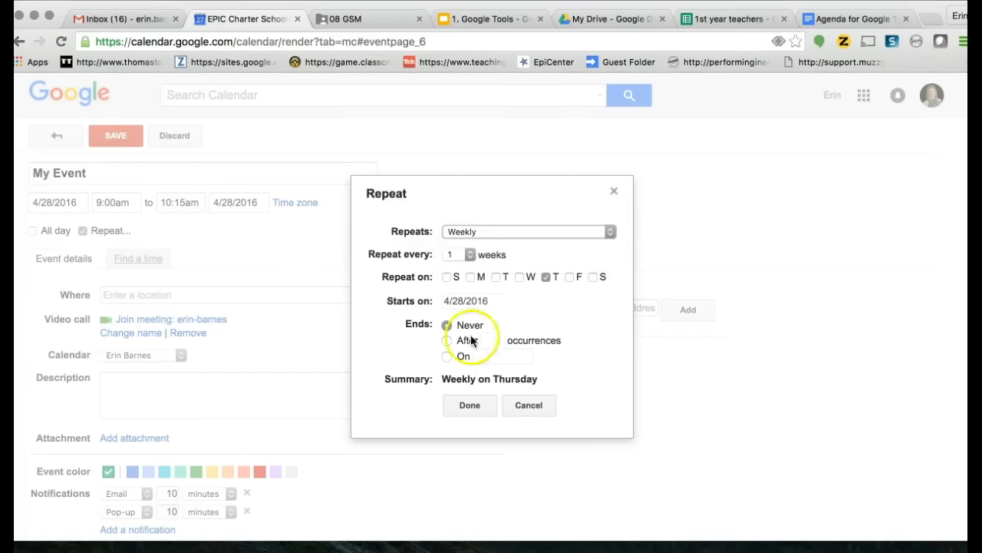
{"action": "left_click", "coordinate": [541, 408]}
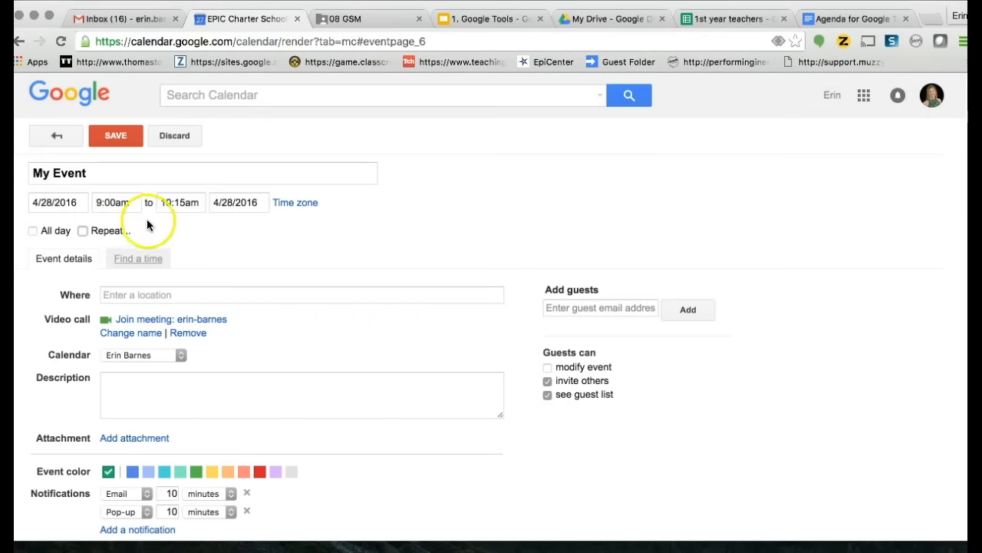
Step: Enter "Virtual" as the event's location, correcting its capitalization
{"action": "left_click", "coordinate": [107, 294]}
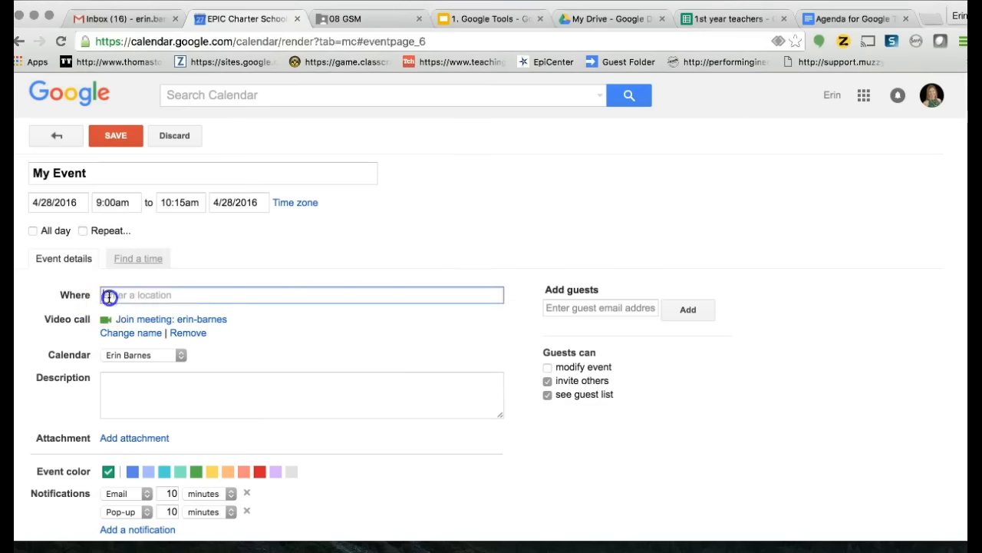
{"action": "type", "text": "Virtu"}
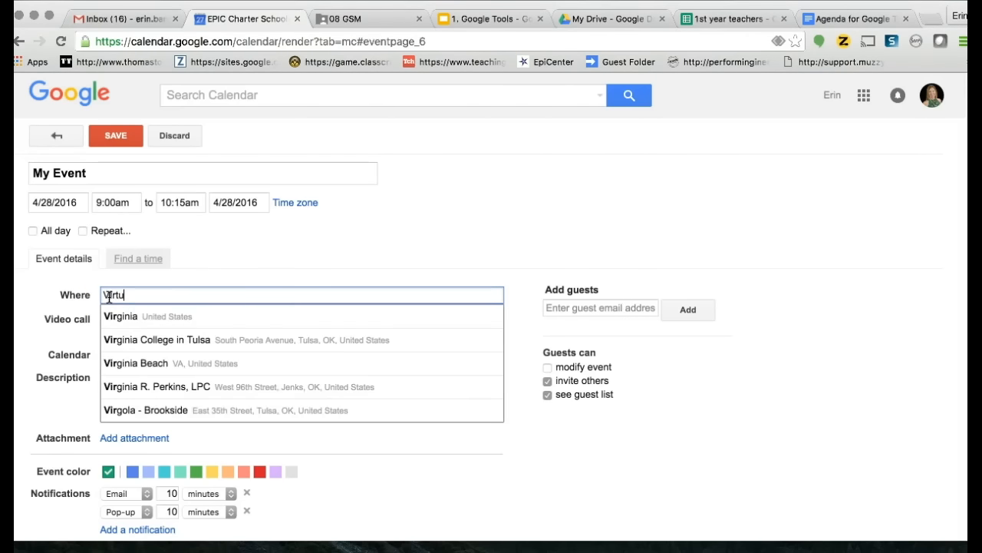
{"action": "type", "text": "al"}
{"action": "left_click", "coordinate": [314, 247]}
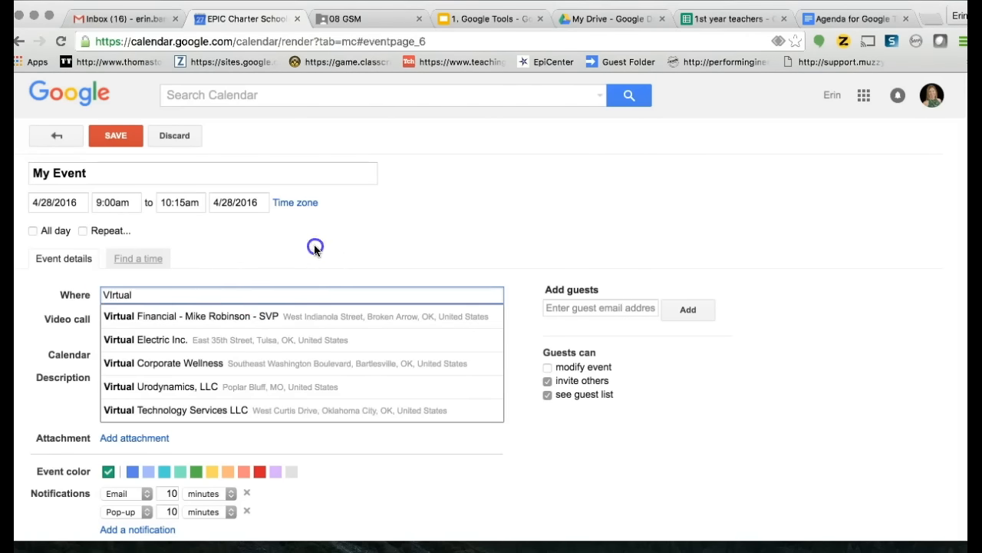
{"action": "left_click", "coordinate": [113, 295]}
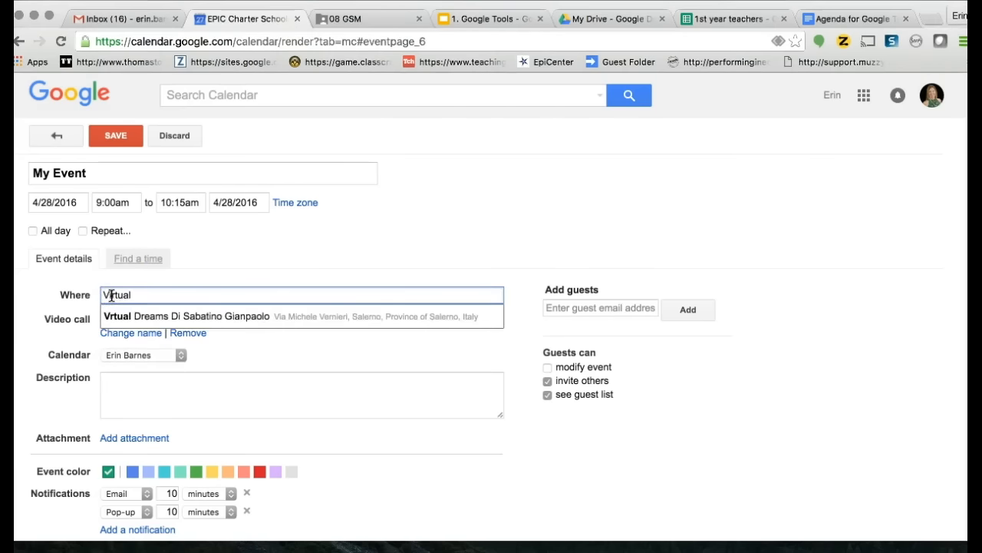
{"action": "left_click", "coordinate": [292, 257]}
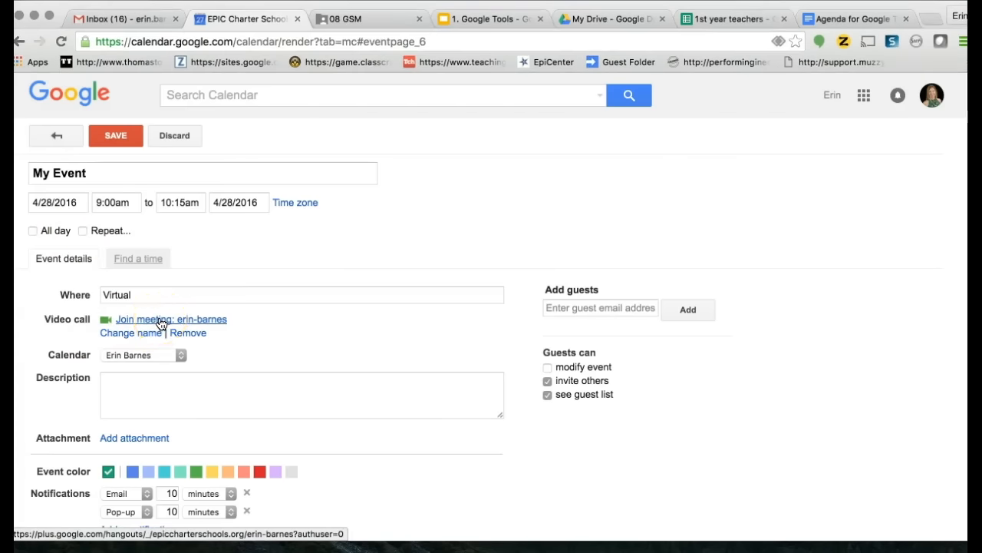
Step: Review the calendars the event can be assigned to, and set the event color to yellow
{"action": "scroll", "coordinate": [34, 334], "scroll_direction": "down", "scroll_amount": 3}
{"action": "left_click", "coordinate": [140, 241]}
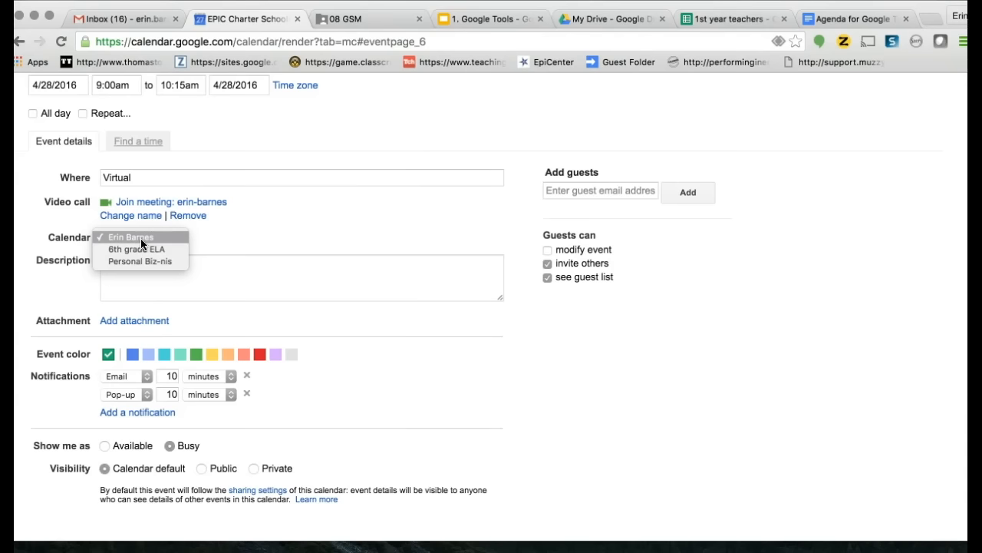
{"action": "left_click", "coordinate": [148, 259]}
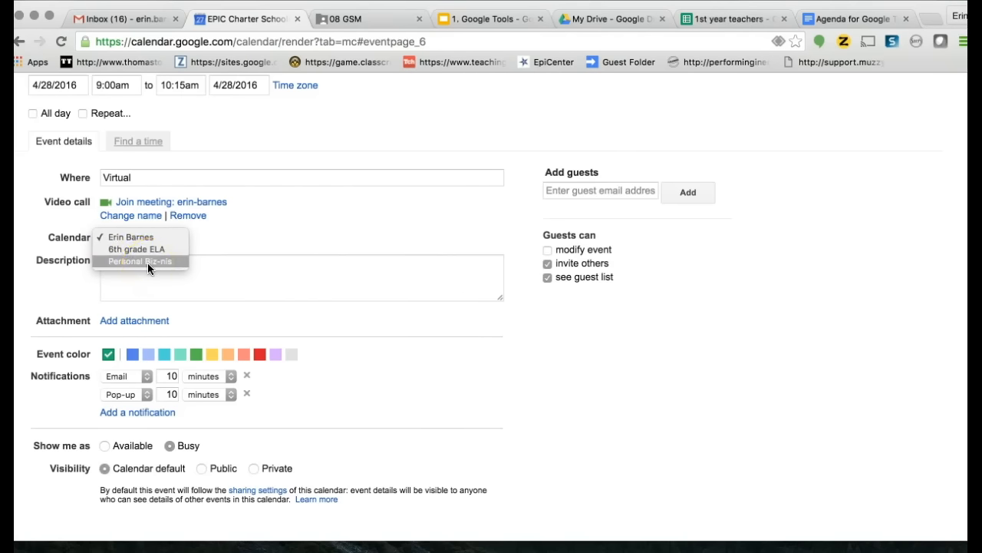
{"action": "left_click", "coordinate": [67, 308]}
{"action": "left_click", "coordinate": [116, 324]}
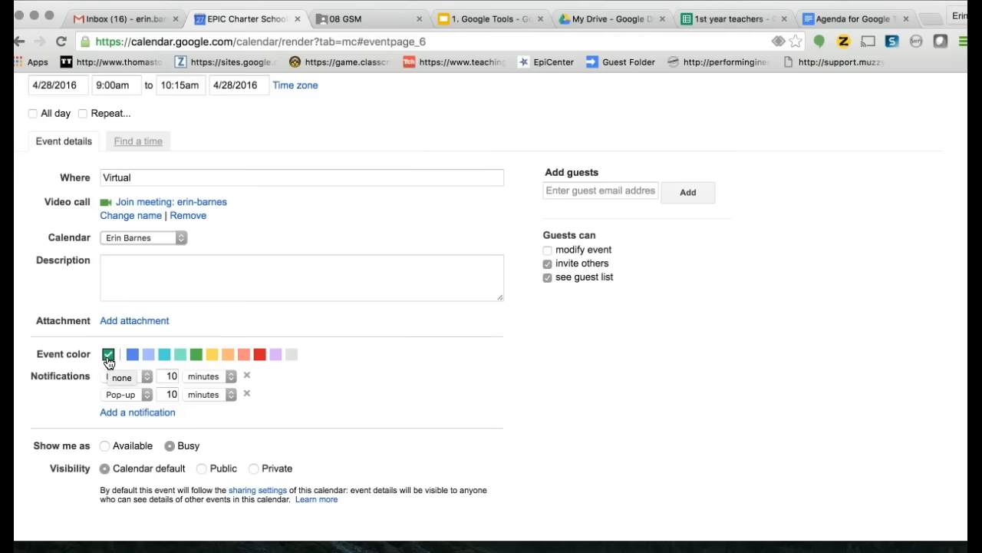
{"action": "left_click", "coordinate": [210, 355]}
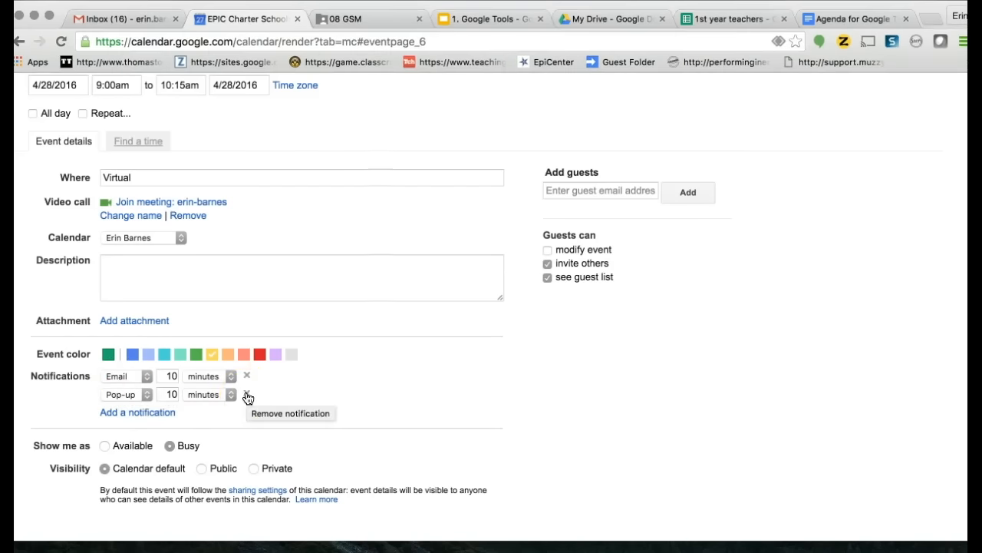
Step: Add an extra email notification to the event, look at its time unit options, and remove it again
{"action": "left_click", "coordinate": [138, 412]}
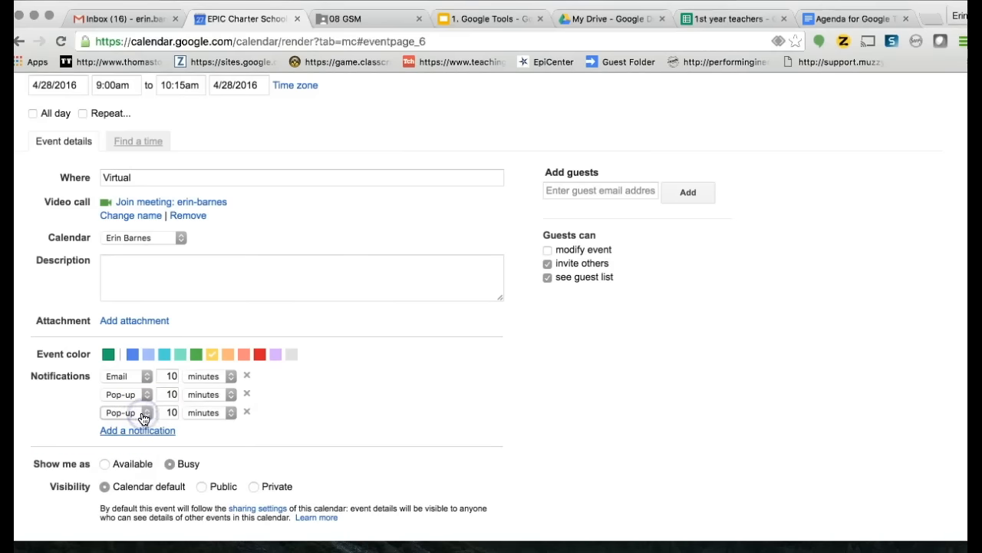
{"action": "left_click", "coordinate": [143, 415]}
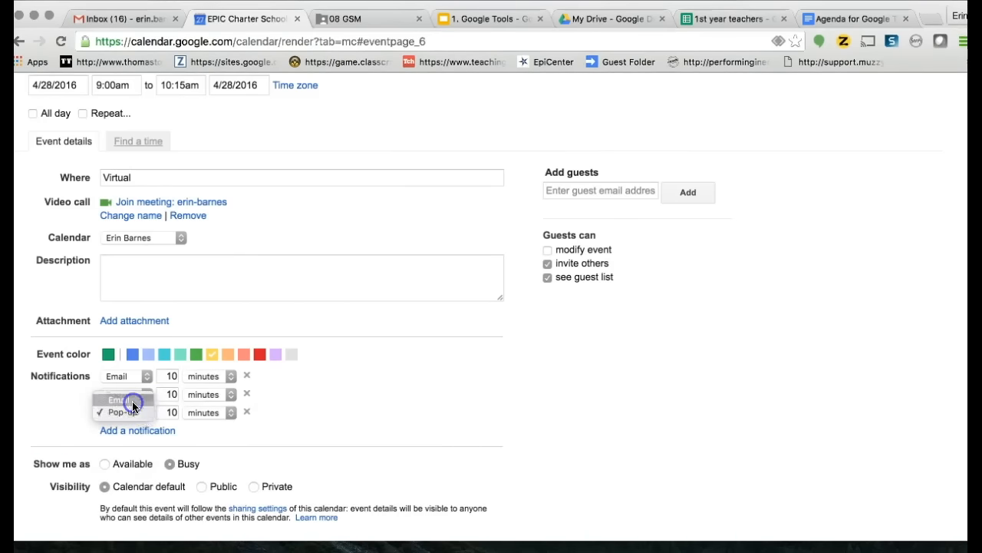
{"action": "left_click", "coordinate": [132, 401]}
{"action": "left_click", "coordinate": [170, 413]}
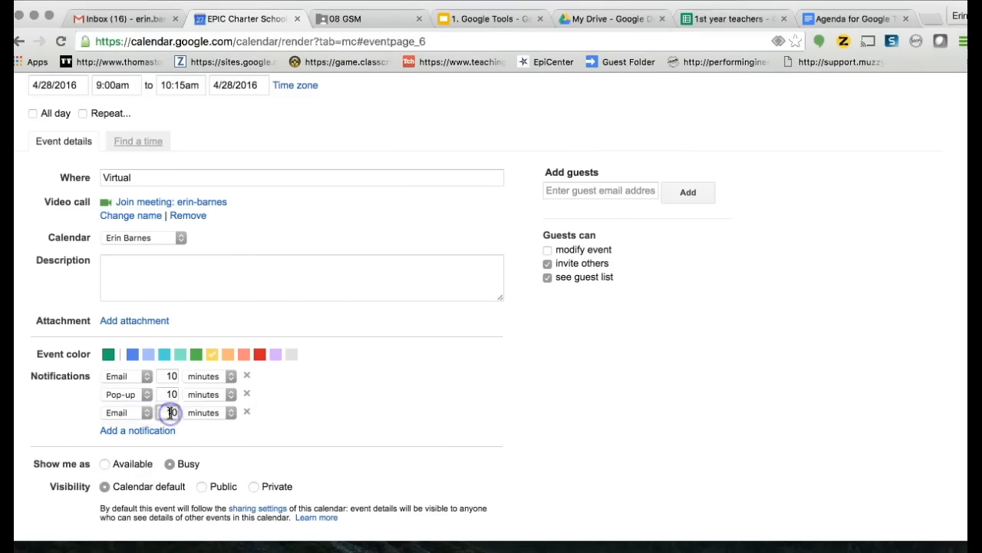
{"action": "left_click", "coordinate": [227, 413]}
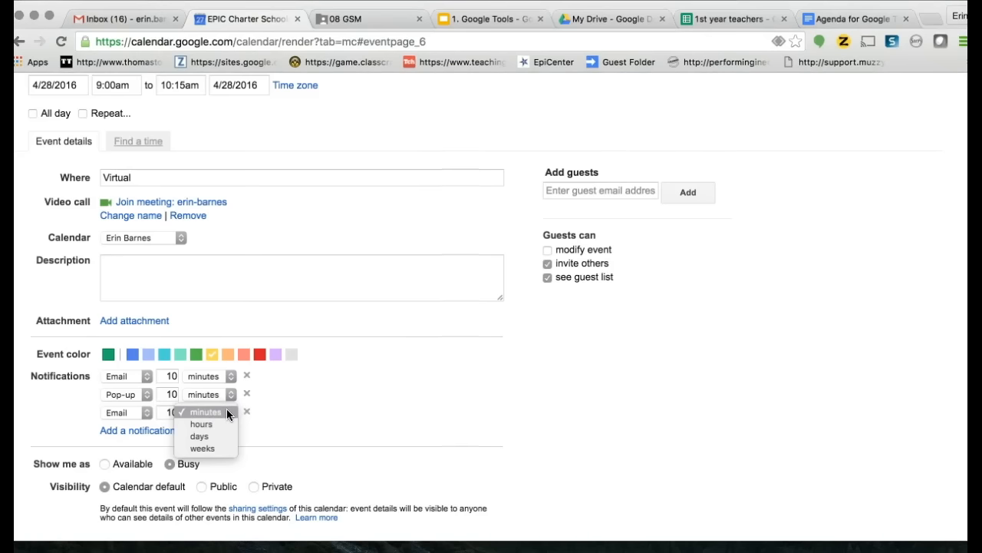
{"action": "left_click", "coordinate": [66, 416]}
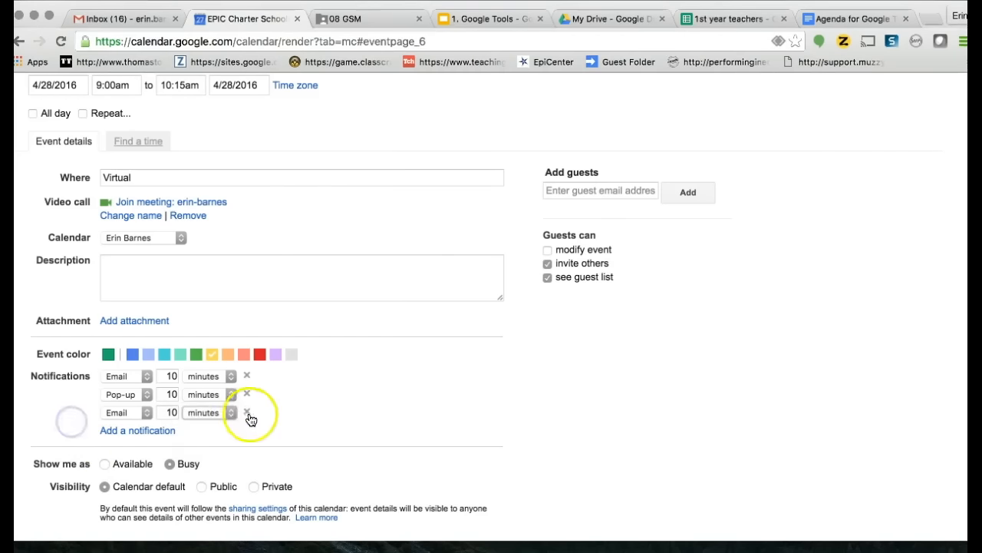
{"action": "left_click", "coordinate": [247, 412]}
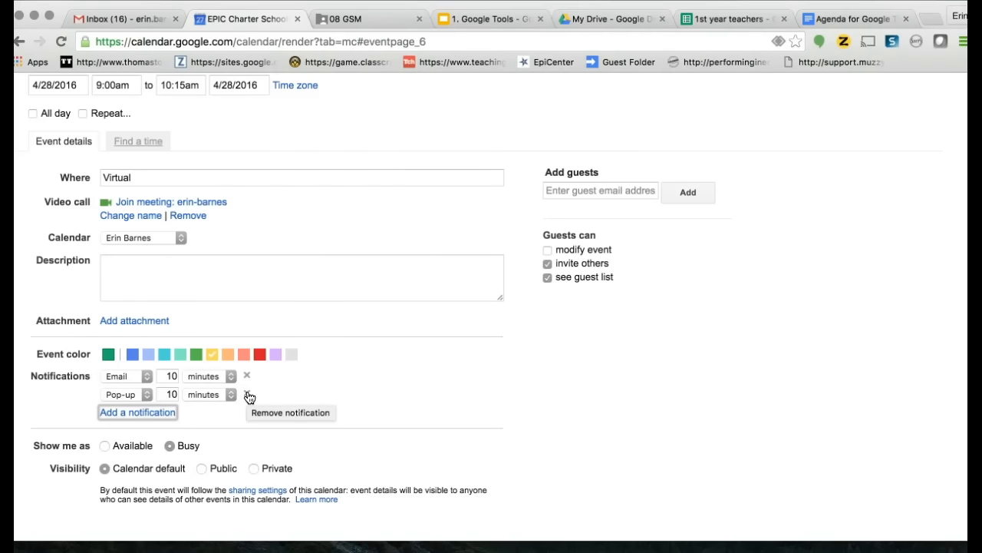
{"action": "left_click", "coordinate": [97, 445]}
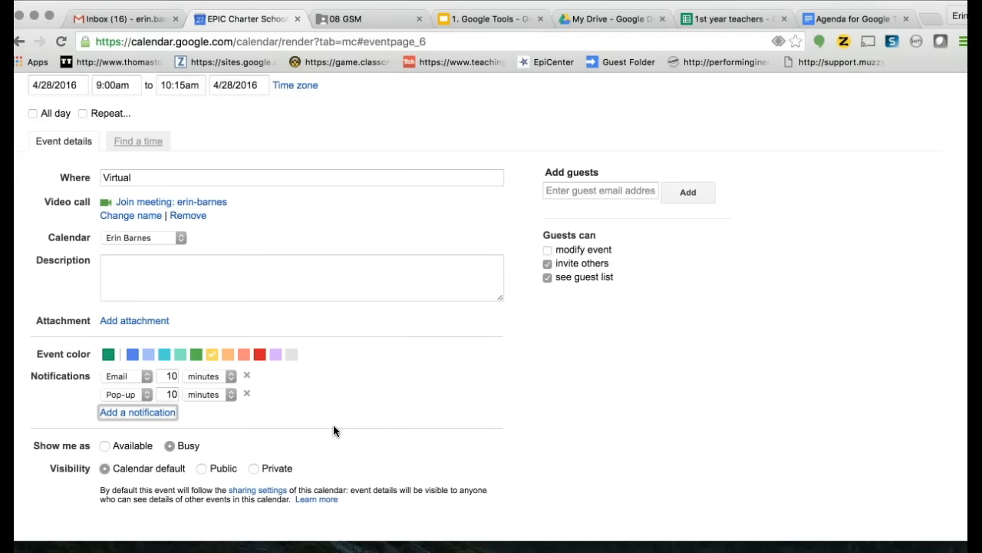
Step: Add two coworkers as guests to the event from the suggested contacts
{"action": "scroll", "coordinate": [829, 207], "scroll_direction": "up", "scroll_amount": 3}
{"action": "scroll", "coordinate": [830, 204], "scroll_direction": "up", "scroll_amount": 1}
{"action": "left_click", "coordinate": [582, 310]}
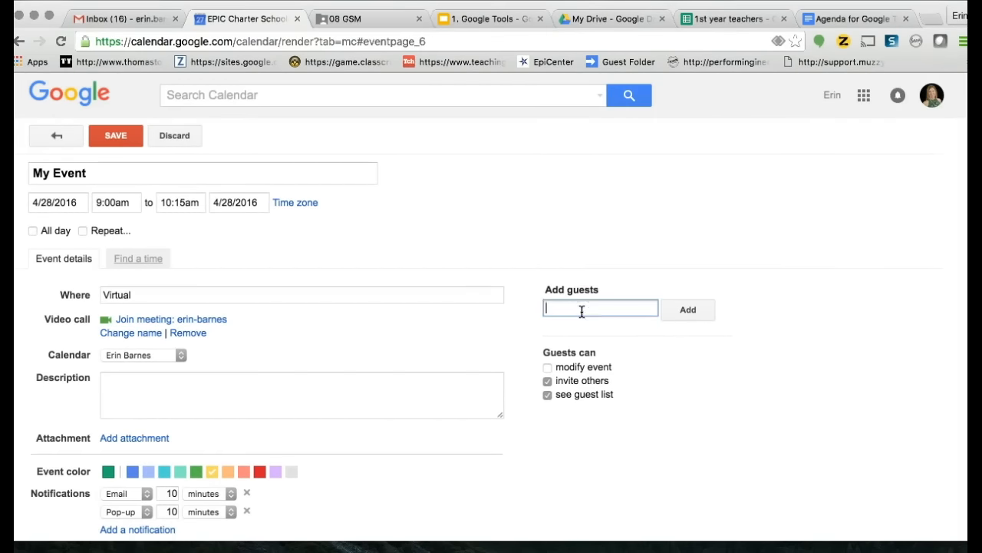
{"action": "type", "text": "Yol"}
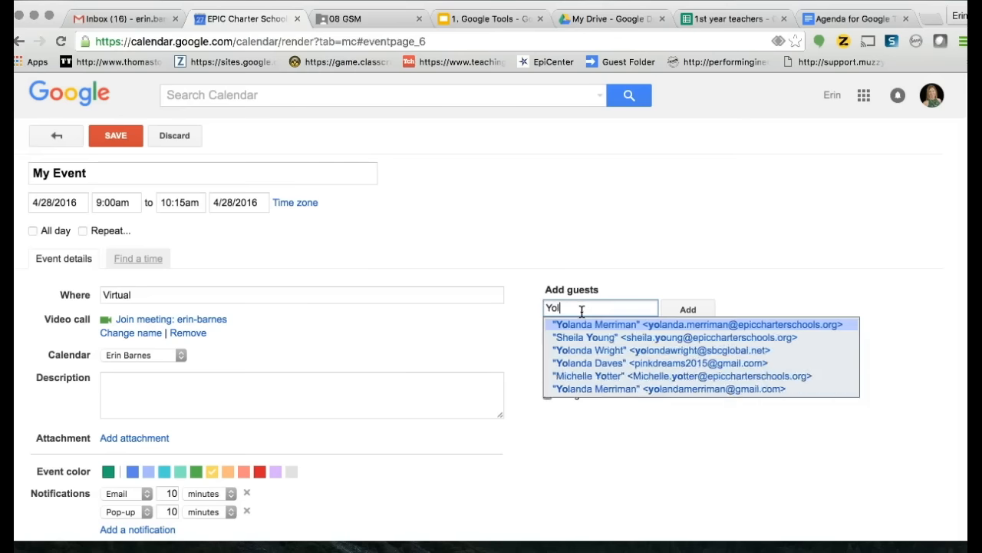
{"action": "key", "text": "Return"}
{"action": "type", "text": "A"}
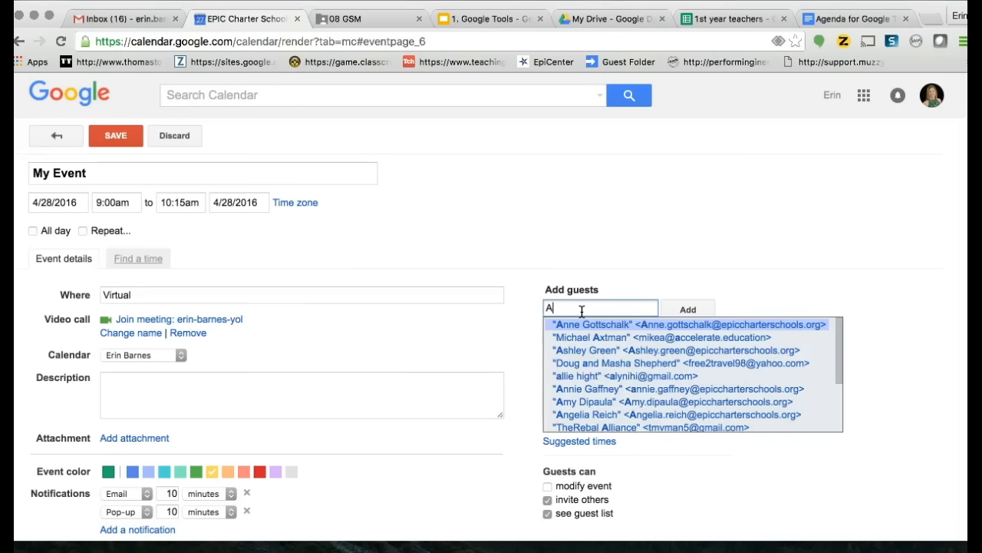
{"action": "type", "text": "nn"}
{"action": "key", "text": "Return"}
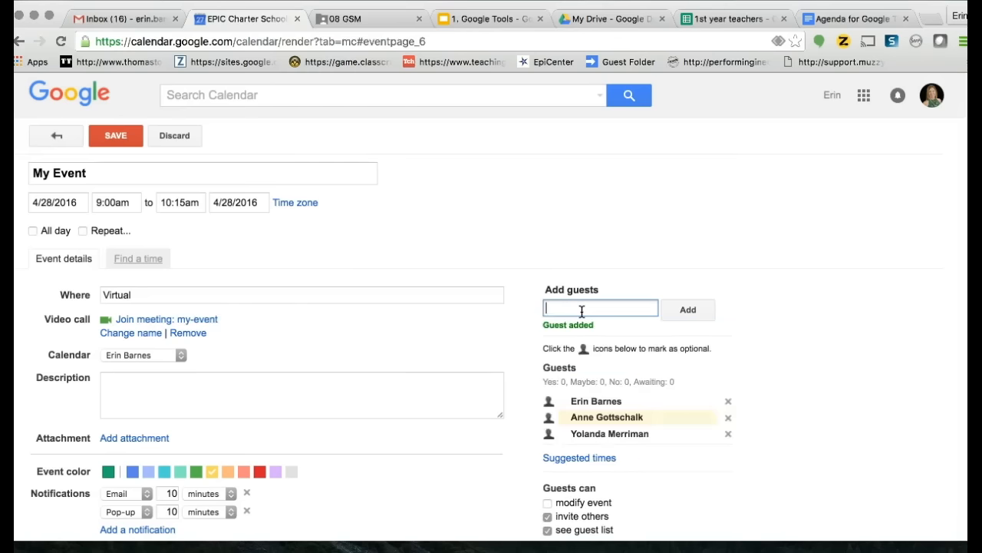
{"action": "left_click", "coordinate": [841, 305]}
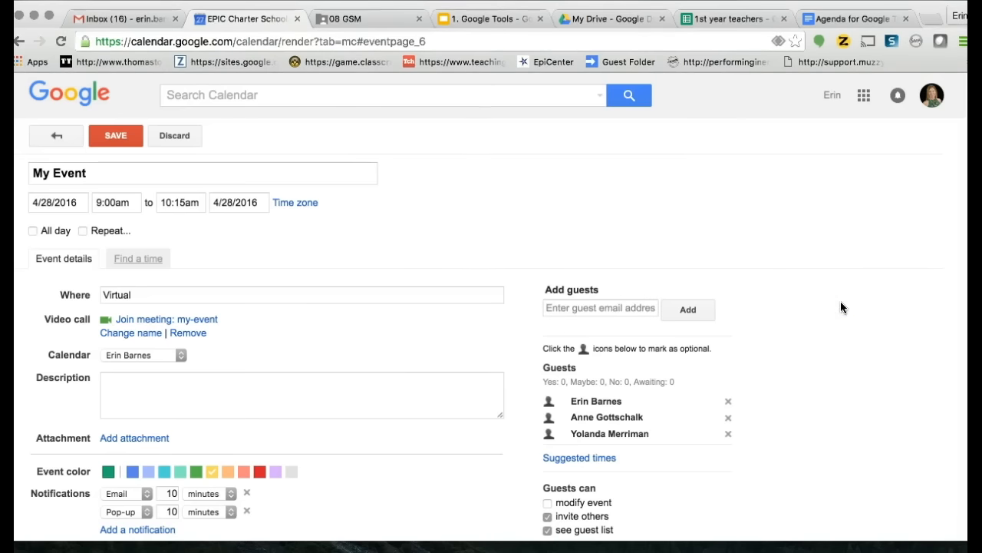
Step: Save the event, sending invitations to its guests, and dismiss the details of the busy entry opened by accident
{"action": "scroll", "coordinate": [841, 306], "scroll_direction": "down", "scroll_amount": 1}
{"action": "scroll", "coordinate": [840, 307], "scroll_direction": "up", "scroll_amount": 1}
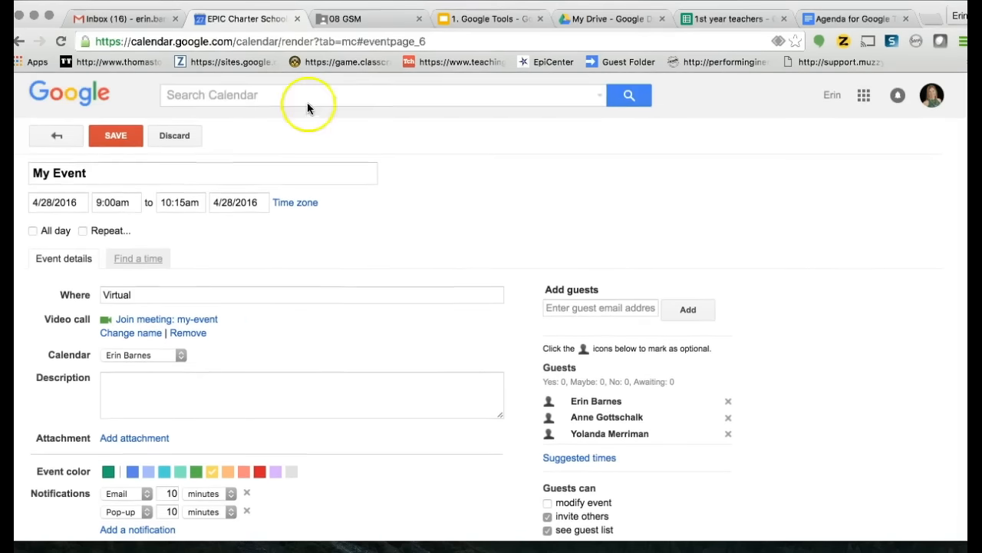
{"action": "left_click", "coordinate": [120, 139]}
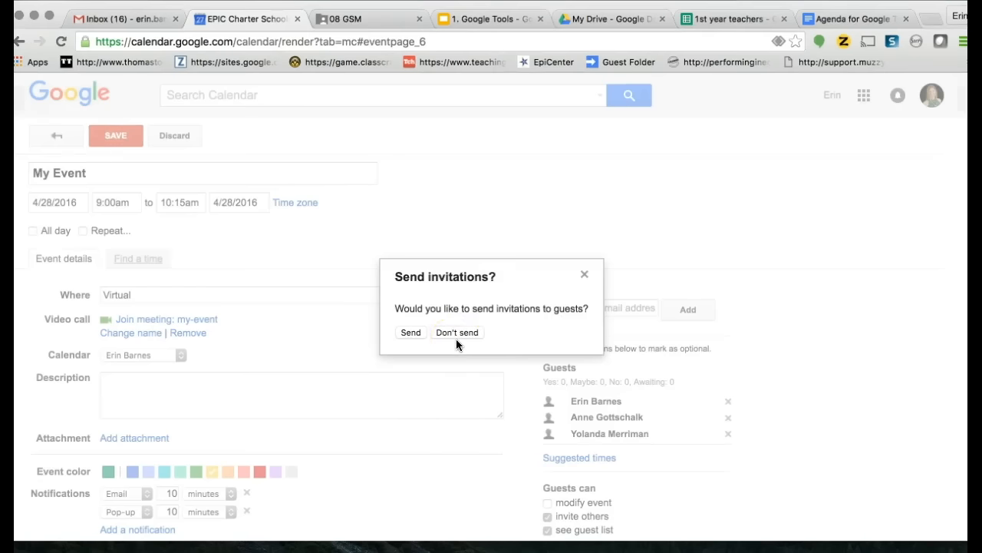
{"action": "left_click", "coordinate": [413, 337]}
{"action": "left_click", "coordinate": [412, 332]}
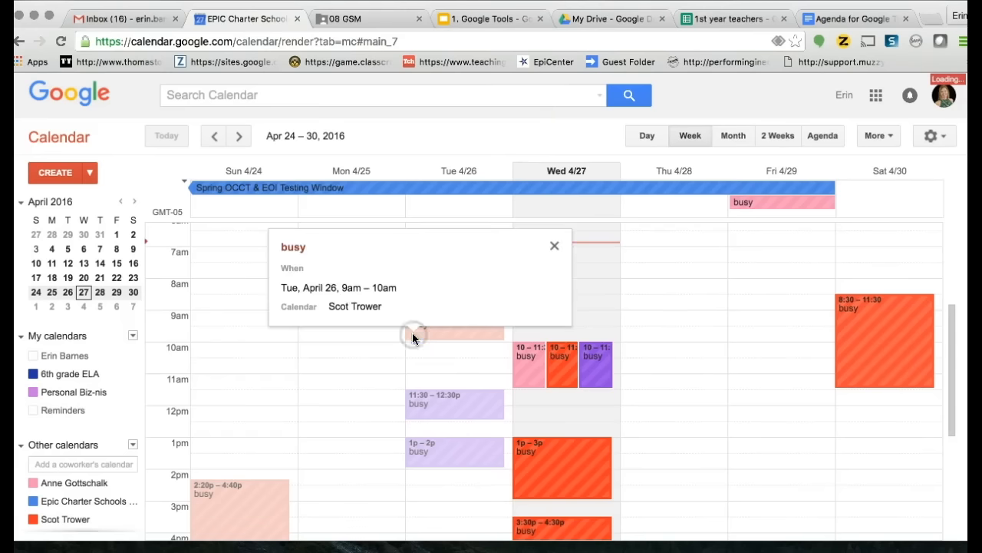
{"action": "left_click", "coordinate": [320, 323]}
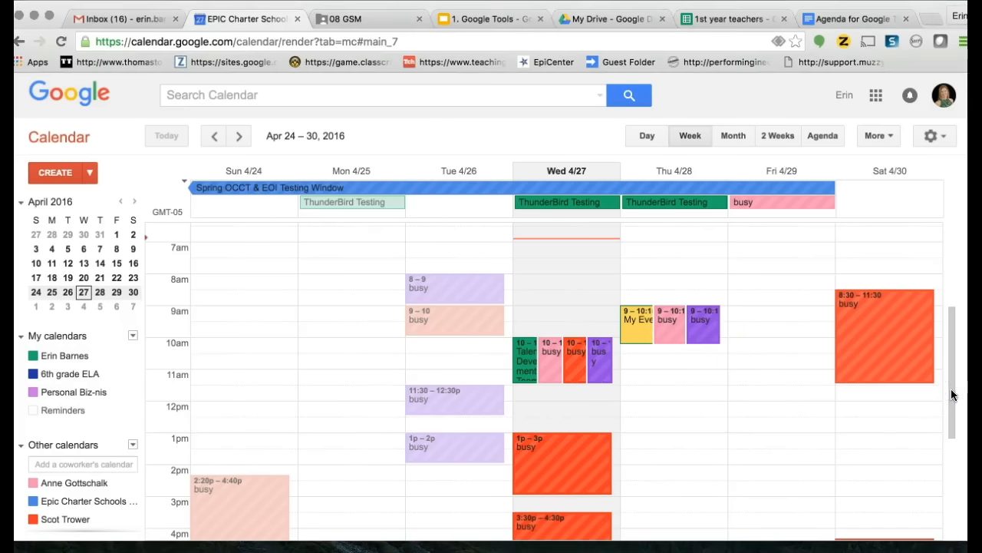
Step: Quick-add an event for meeting a friend at Costco on Friday at 10am
{"action": "left_click_drag", "start_coordinate": [952, 397], "coordinate": [952, 418]}
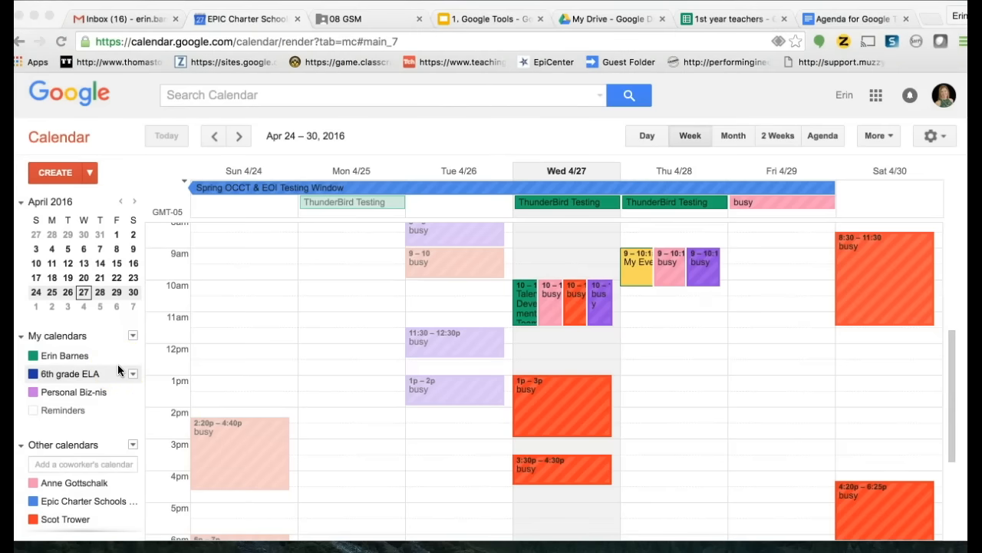
{"action": "left_click", "coordinate": [91, 176]}
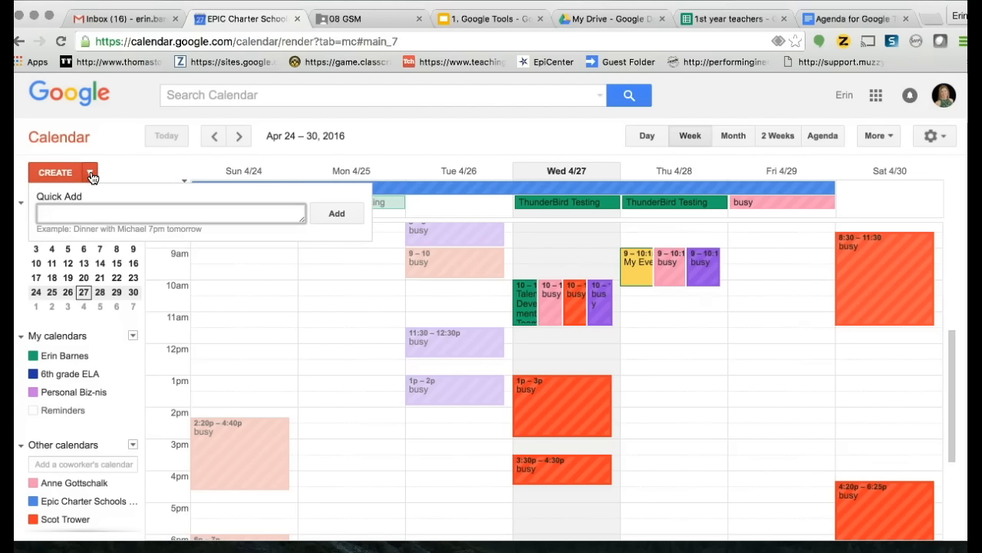
{"action": "type", "text": "Meet Yo at Costco a"}
{"action": "key", "text": "BackSpace"}
{"action": "type", "text": "Friday "}
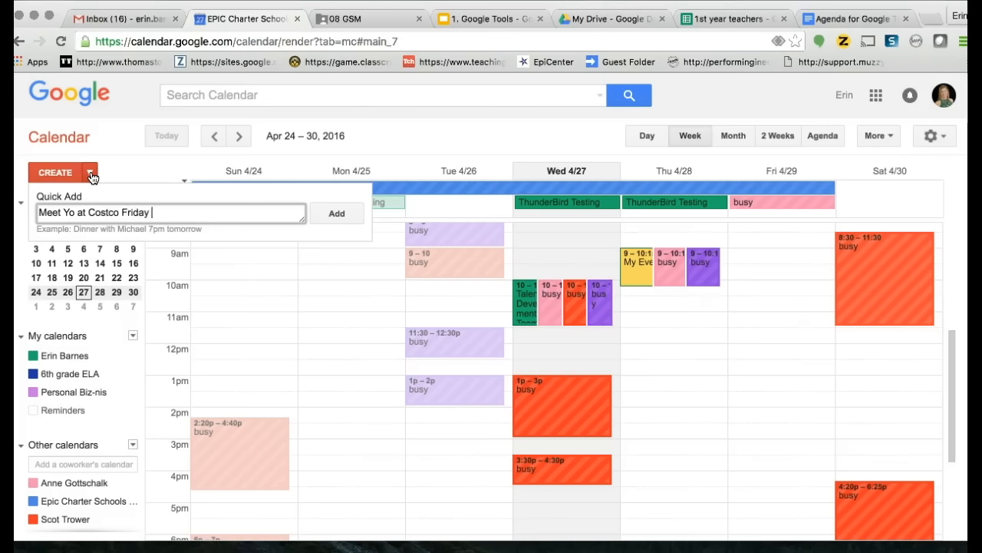
{"action": "type", "text": "at 10am"}
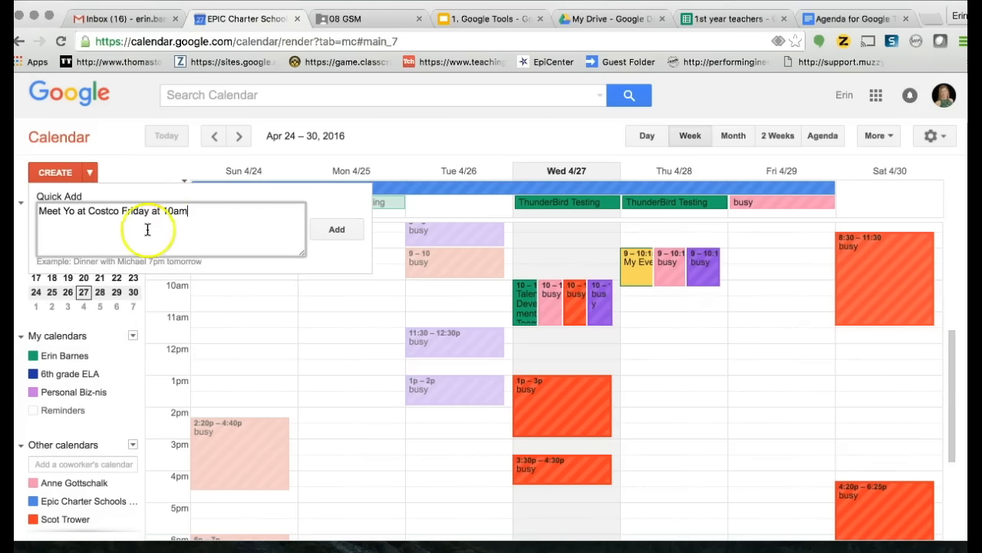
{"action": "left_click", "coordinate": [337, 231]}
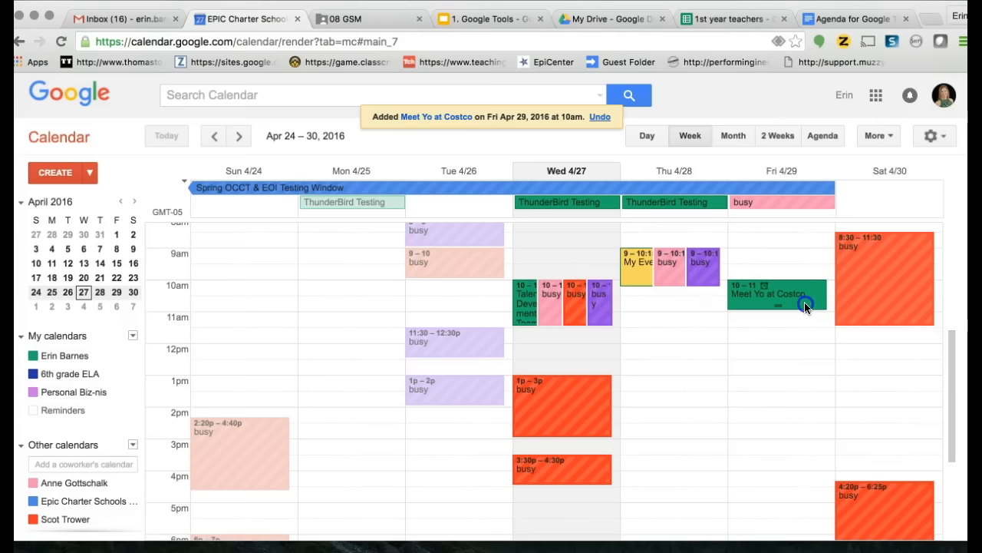
Step: View the details of Friday's Costco event and delete it from the calendar
{"action": "left_click", "coordinate": [804, 302]}
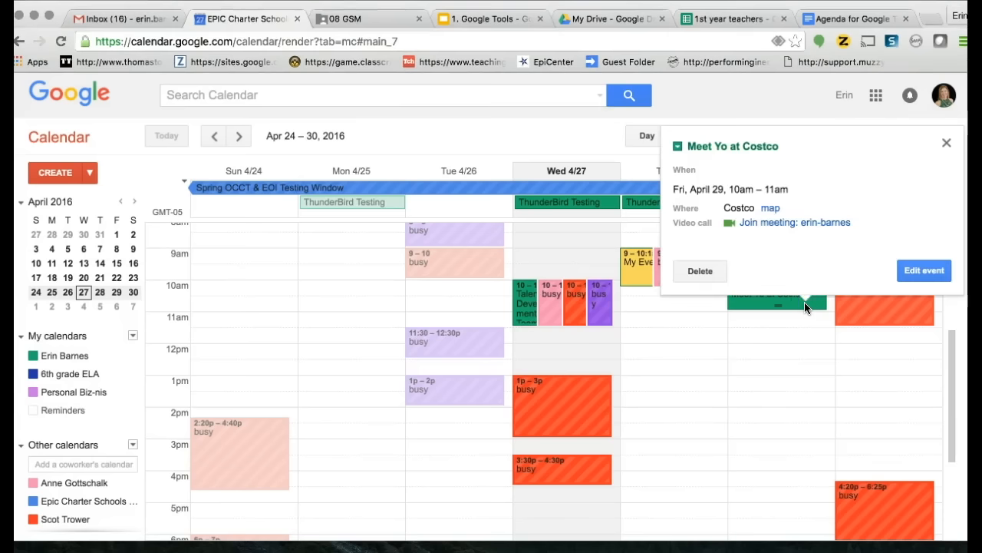
{"action": "left_click", "coordinate": [946, 143]}
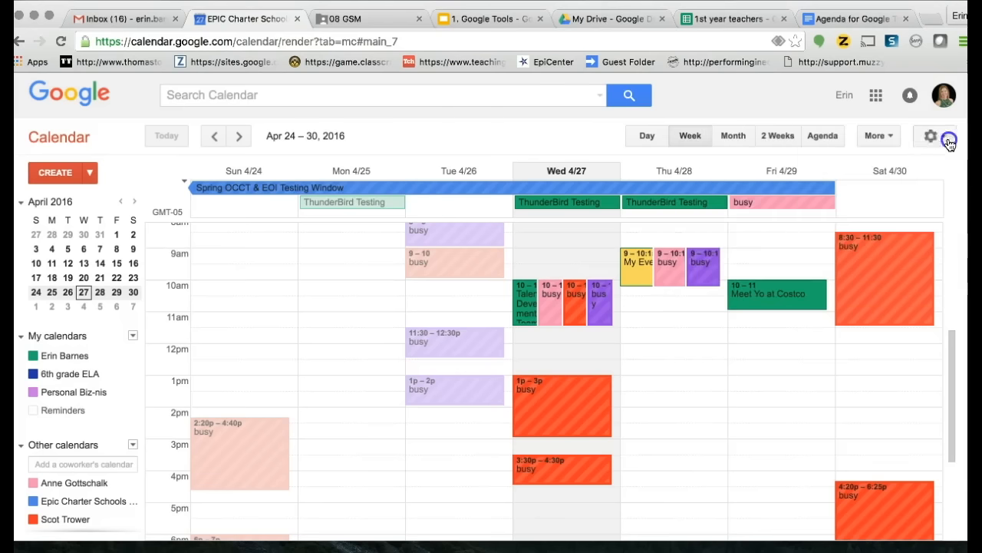
{"action": "left_click", "coordinate": [792, 286]}
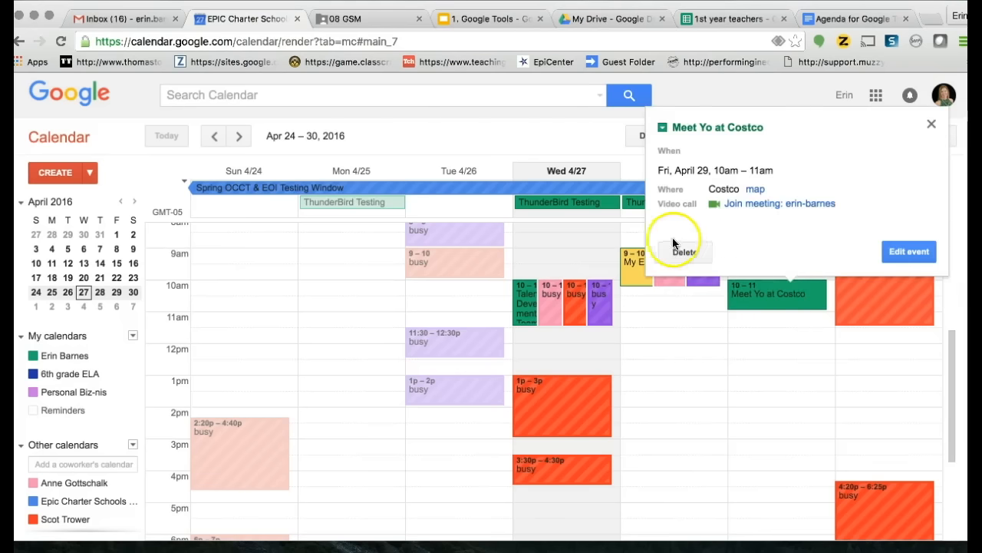
{"action": "left_click", "coordinate": [676, 251]}
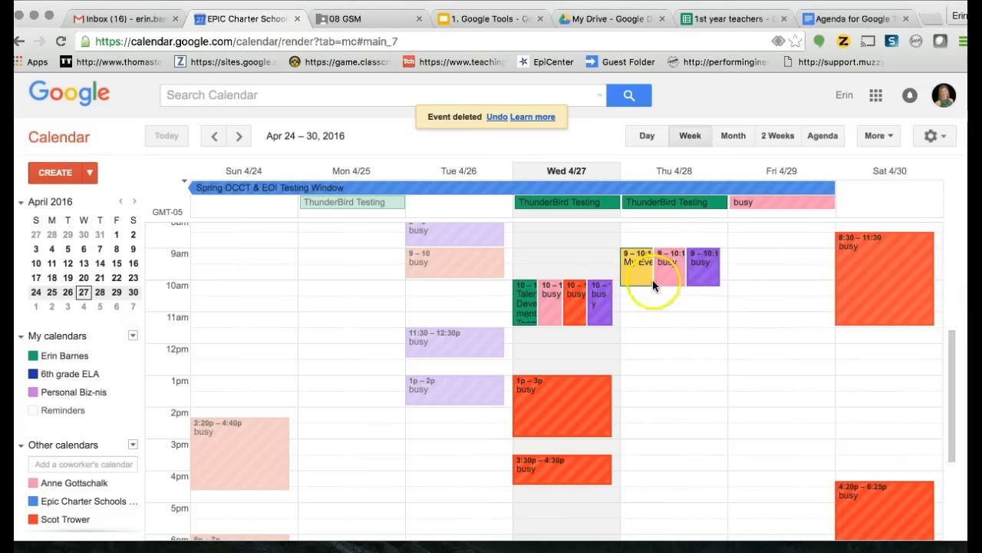
Step: Delete "My Event" on Thursday with a cancellation update to its guests, and reload the calendar
{"action": "left_click", "coordinate": [634, 271]}
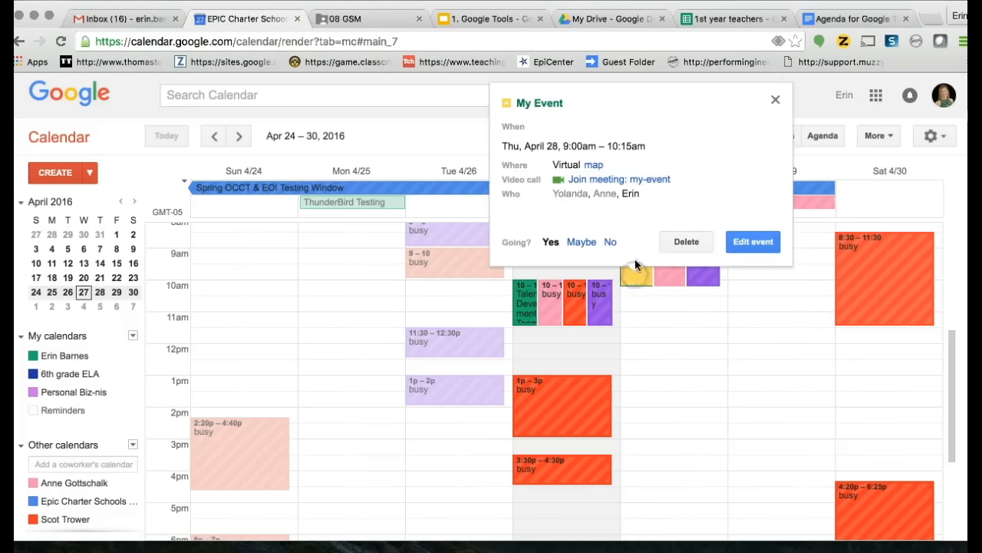
{"action": "left_click", "coordinate": [671, 241]}
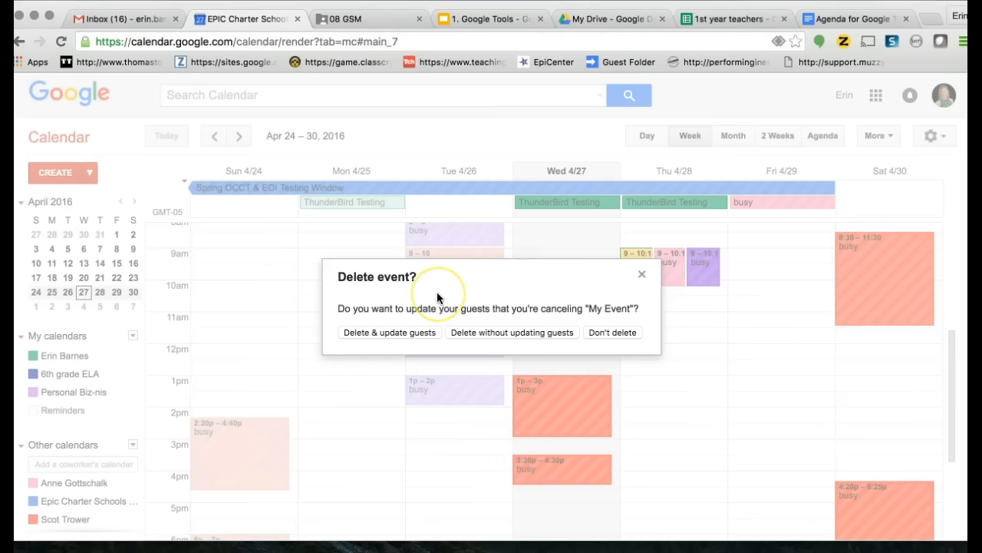
{"action": "left_click", "coordinate": [396, 333]}
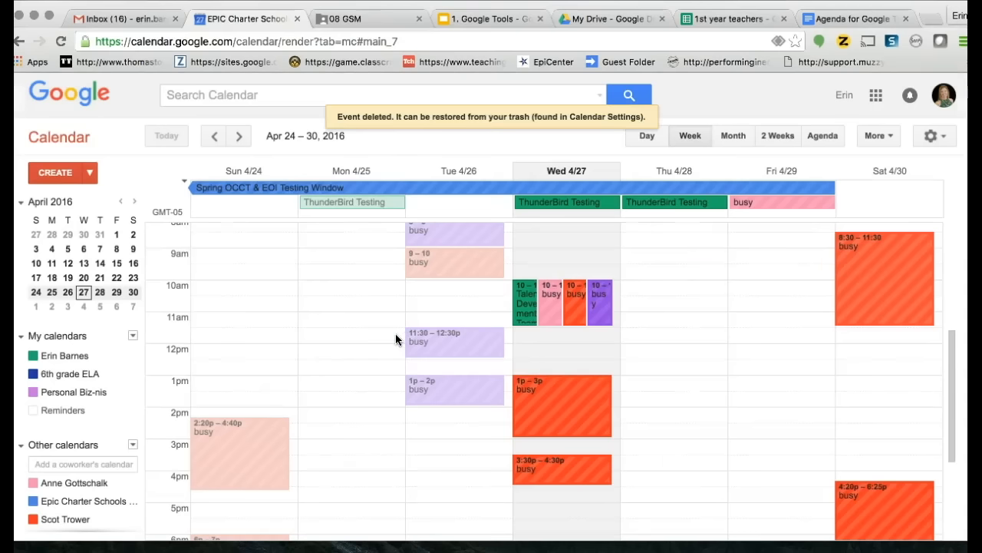
{"action": "left_click", "coordinate": [61, 43]}
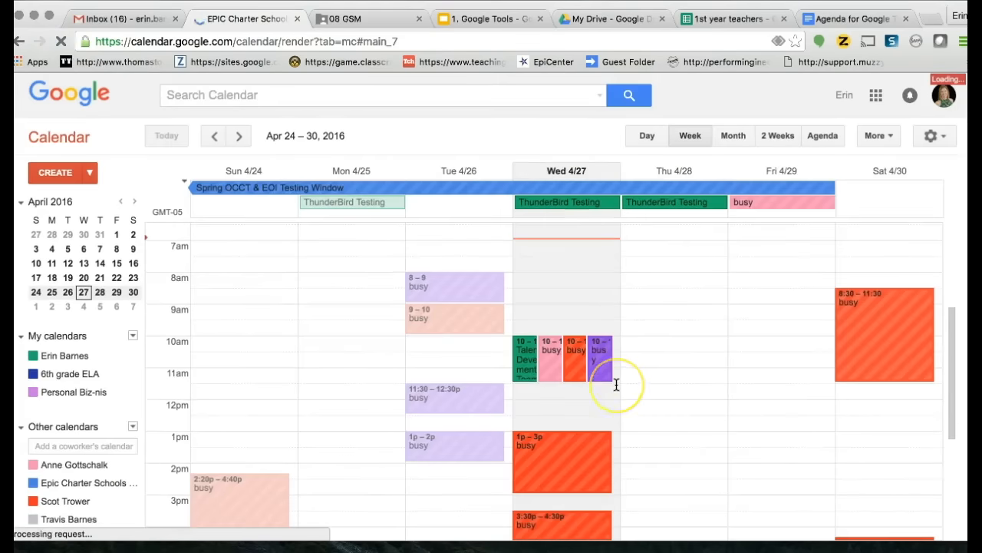